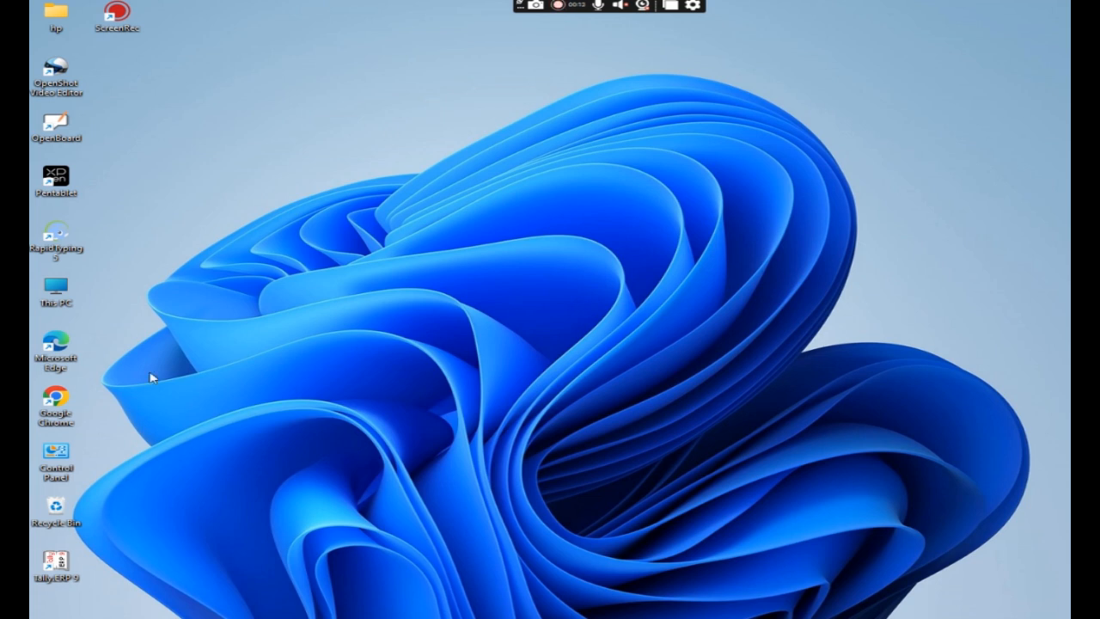
# Start Tally.ERP 9 and choose to work in Educational Mode with the Silver Edition (Single User).
pyautogui.doubleClick(62, 565)
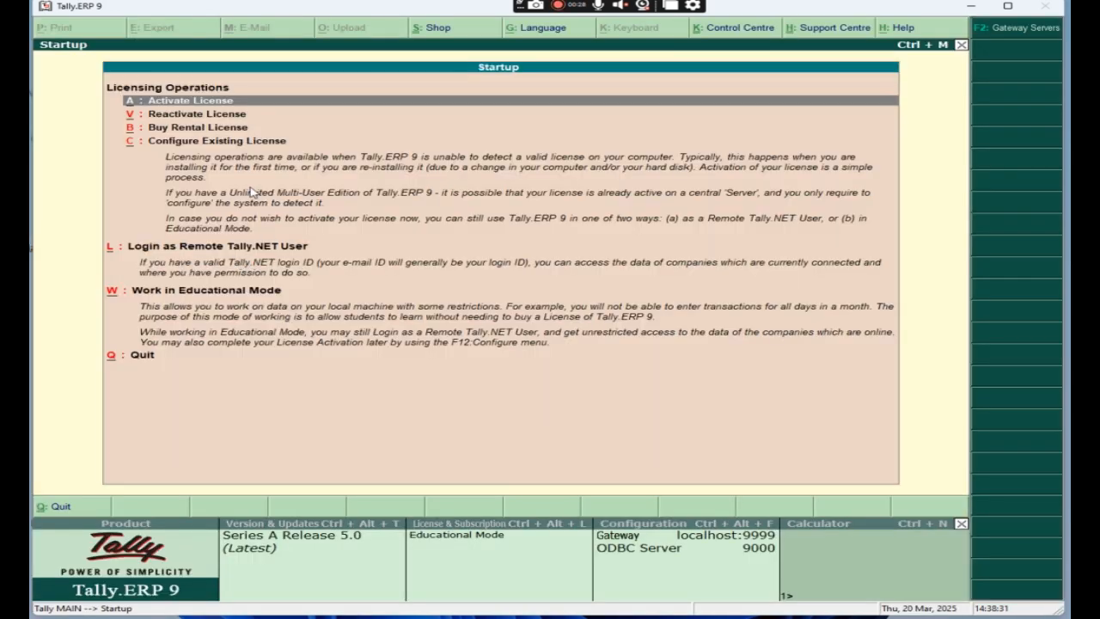
pyautogui.click(195, 294)
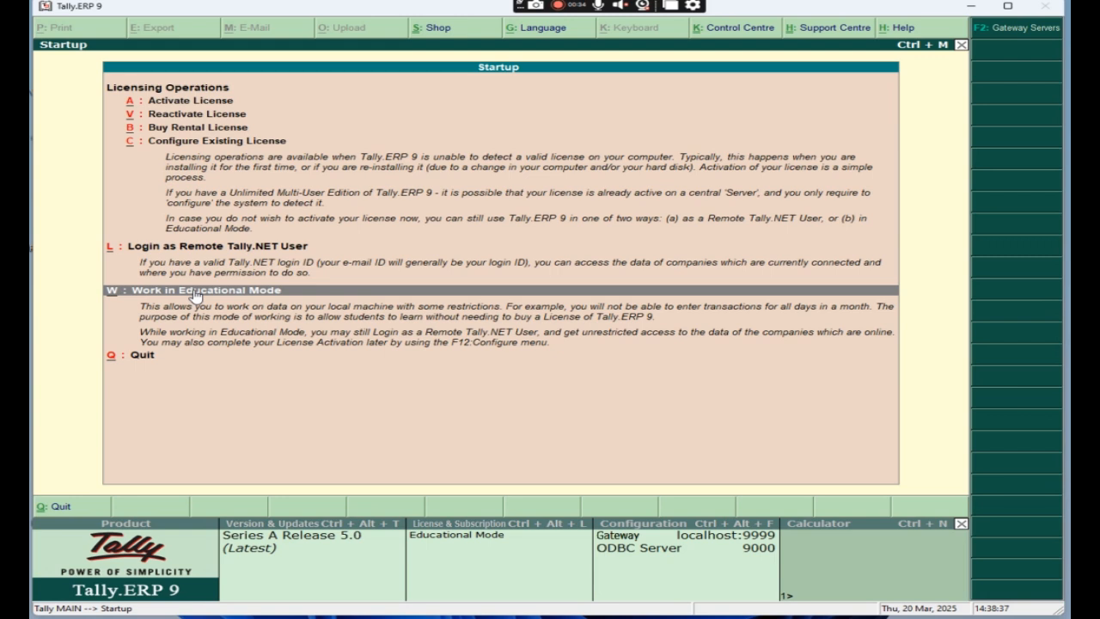
pyautogui.click(195, 293)
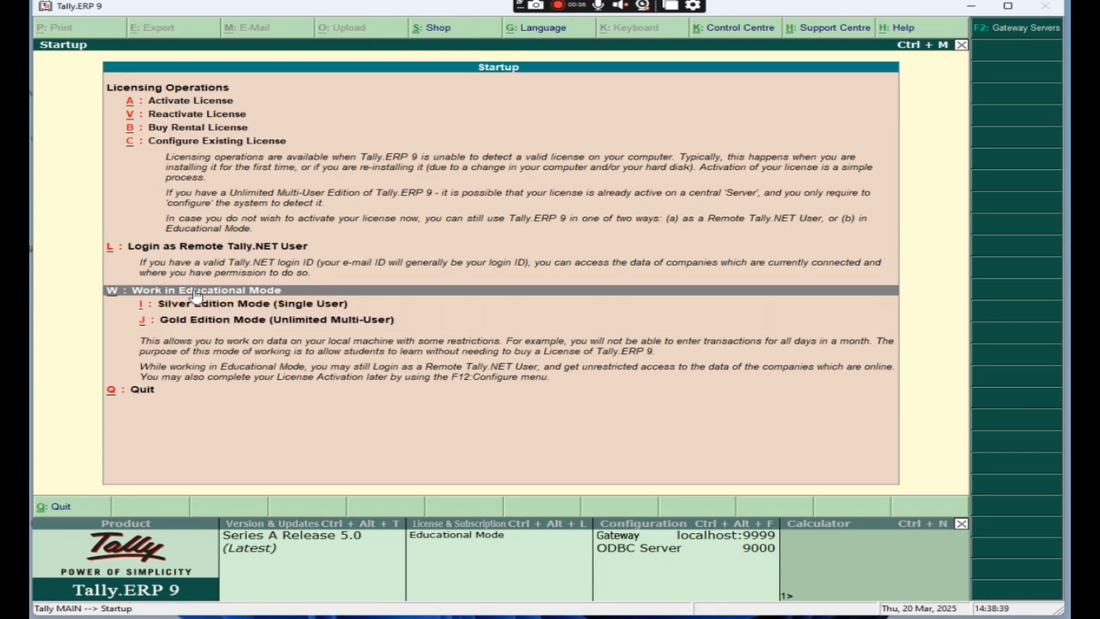
pyautogui.press('Down')
pyautogui.press('Return')
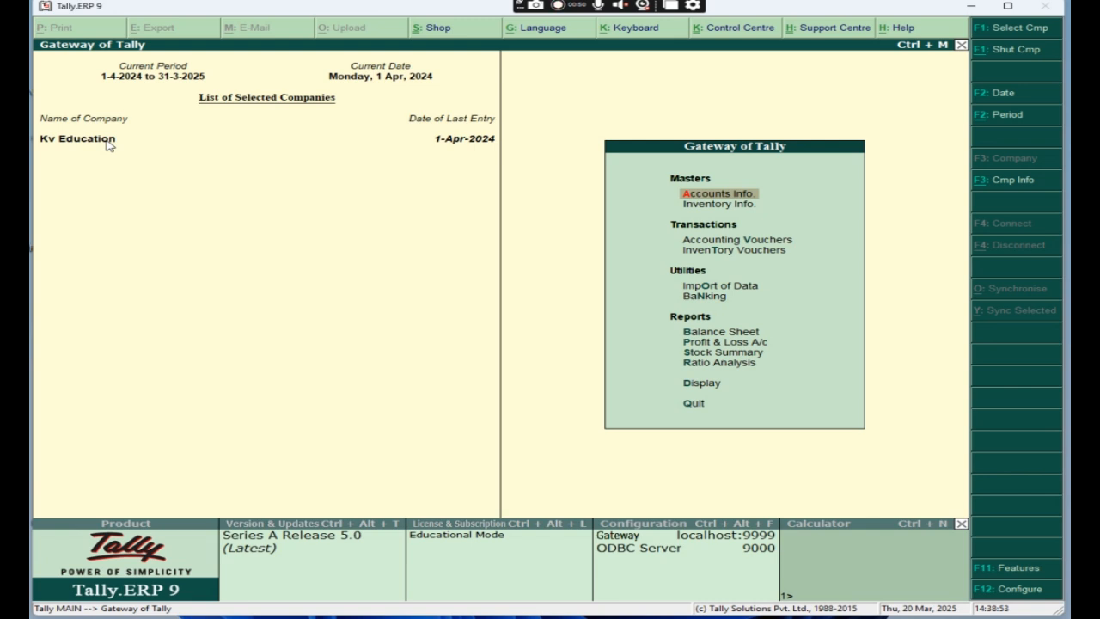
# Load the company Divince Pvt .Tvt from the list of companies.
pyautogui.click(1005, 32)
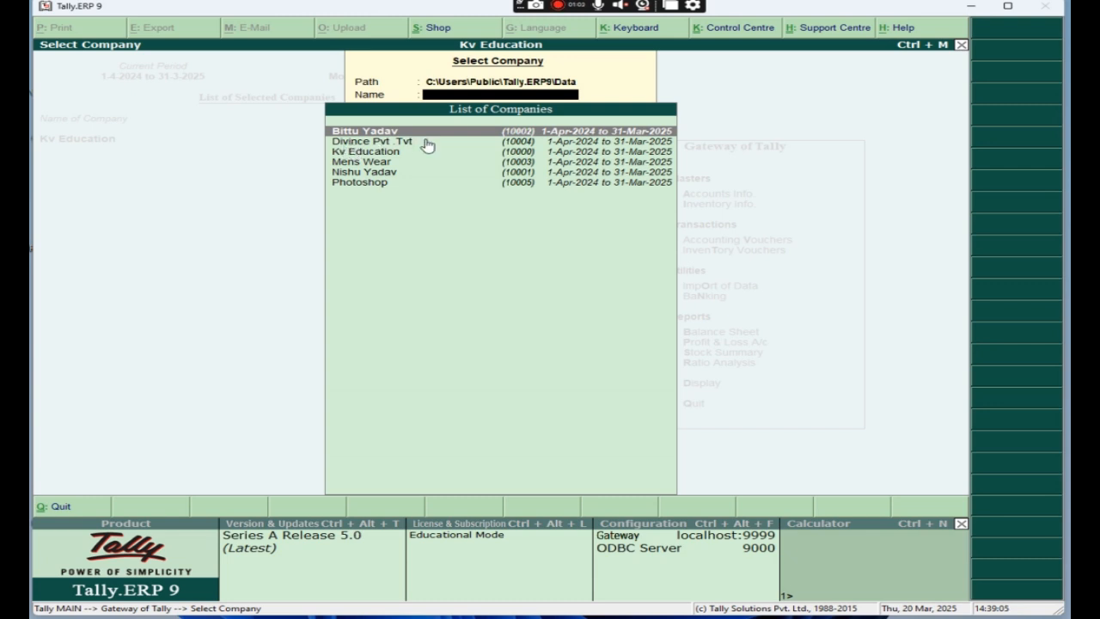
pyautogui.click(382, 142)
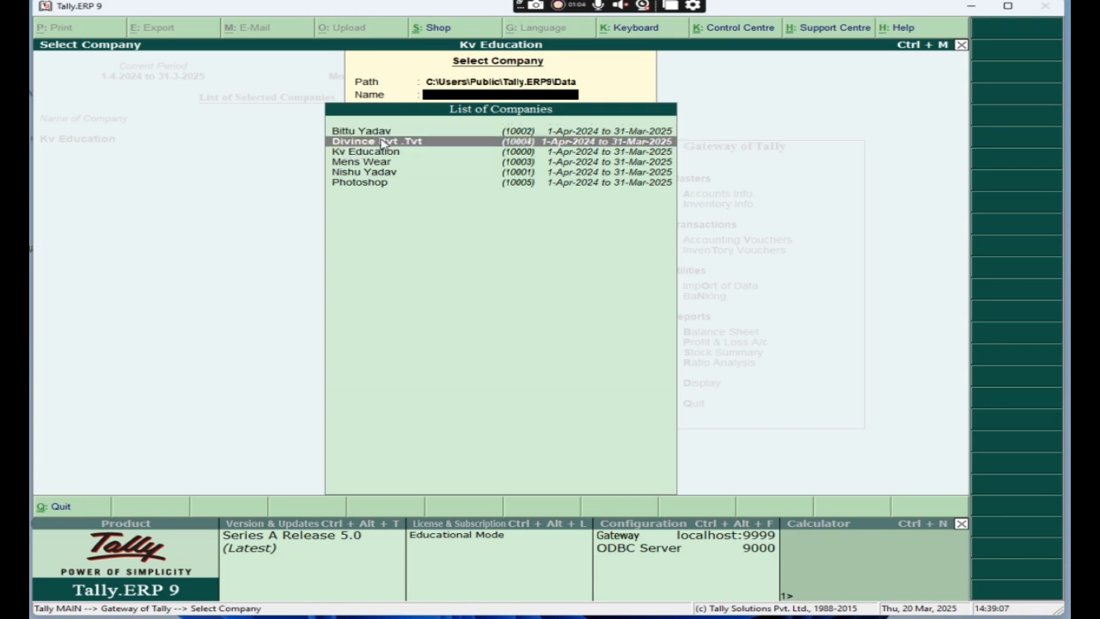
pyautogui.click(382, 142)
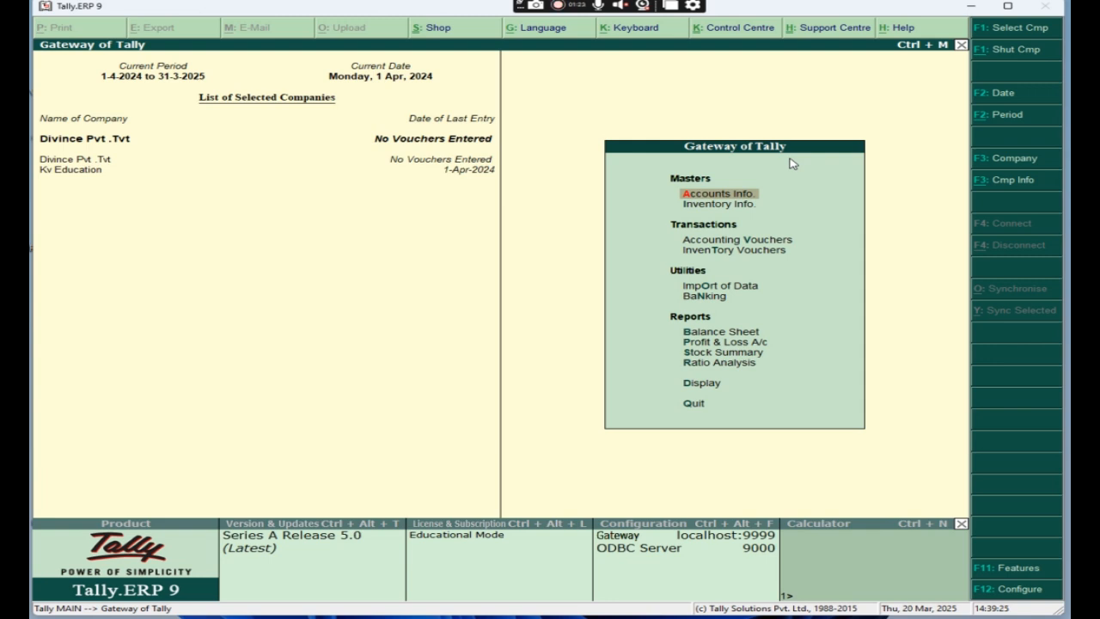
# Display the list of predefined single account groups for the company, and return to the Accounts Info. menu.
pyautogui.click(727, 197)
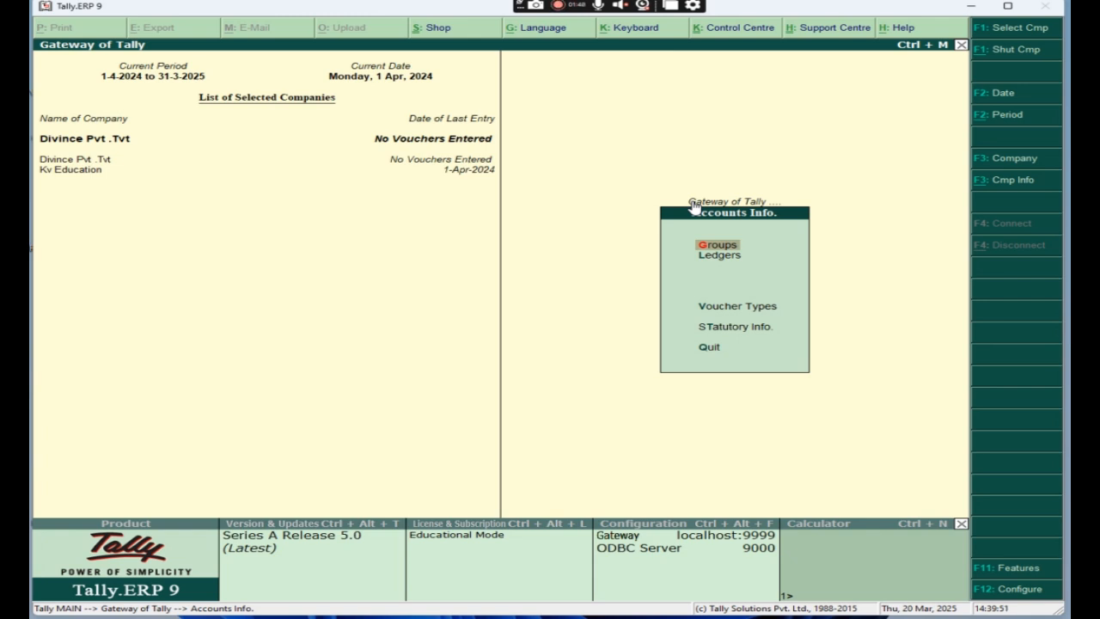
pyautogui.click(727, 248)
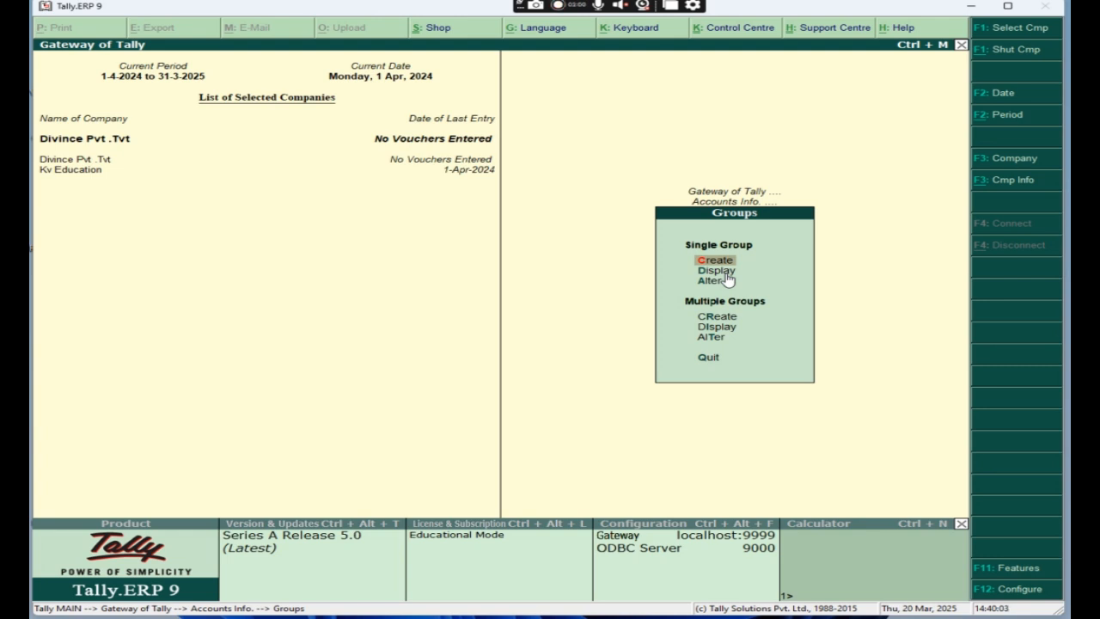
pyautogui.press('Down')
pyautogui.press('Return')
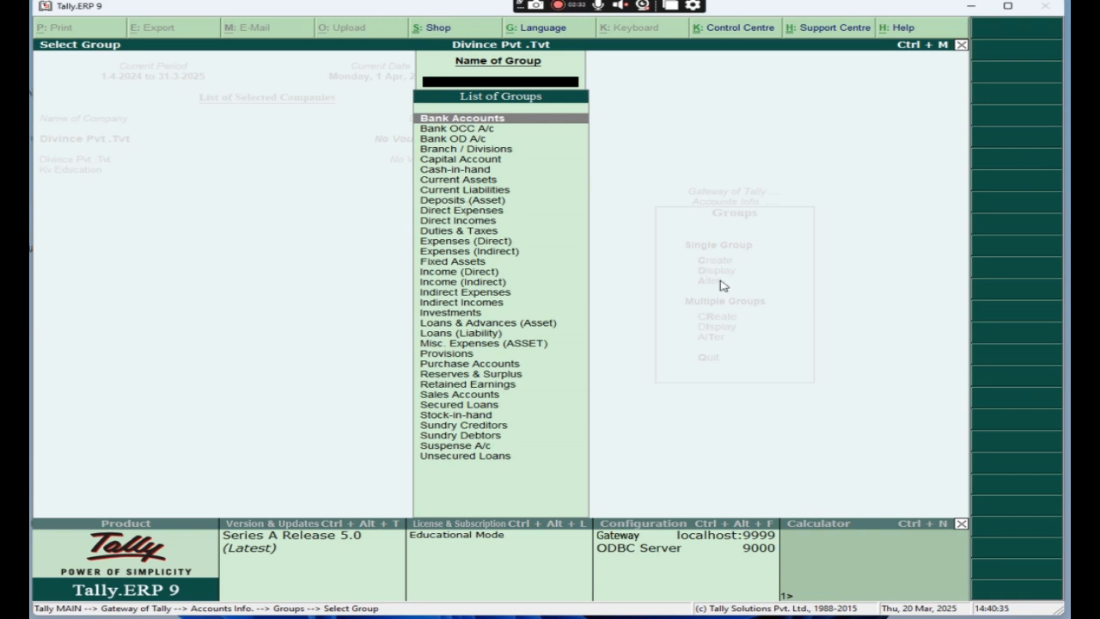
pyautogui.press('Escape')
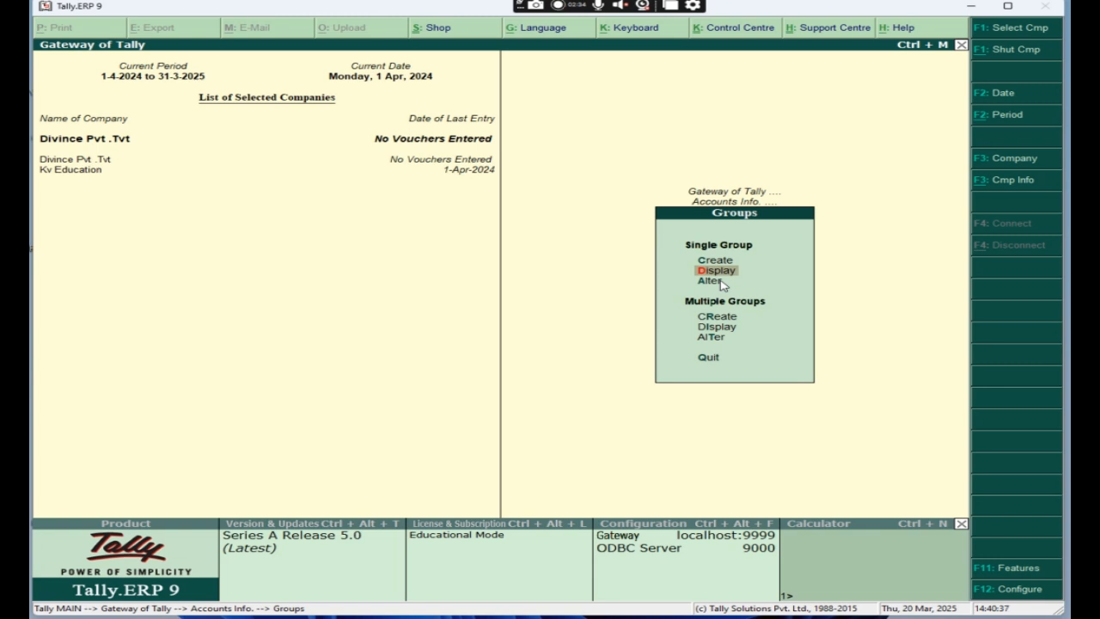
pyautogui.press('Escape')
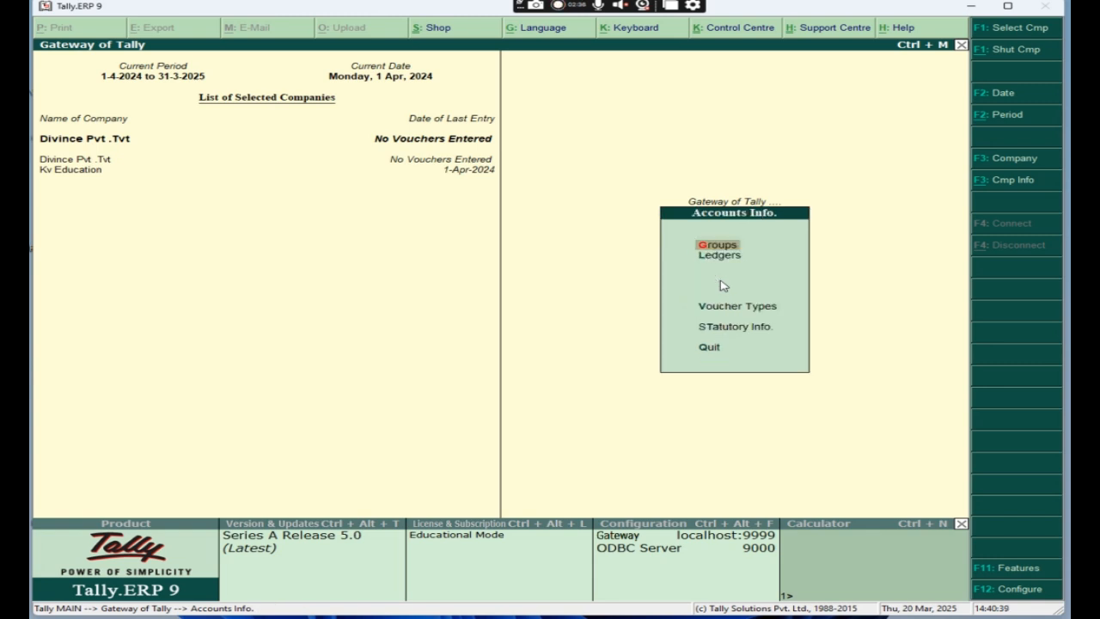
# Display the company's list of existing single ledgers, and return to the Accounts Info. menu.
pyautogui.press('Down')
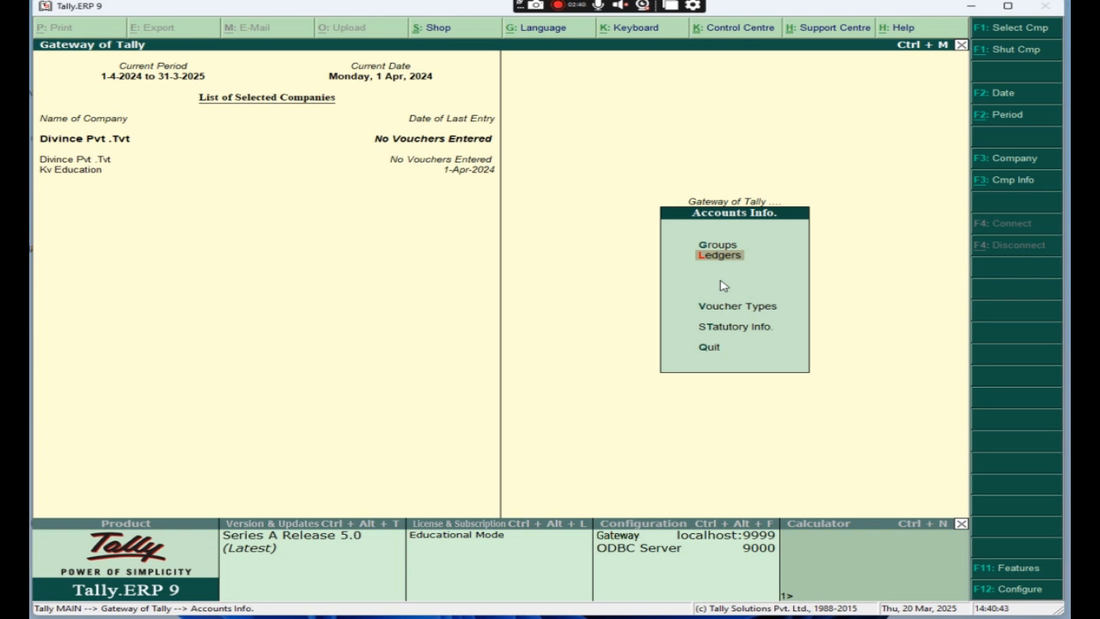
pyautogui.press('Return')
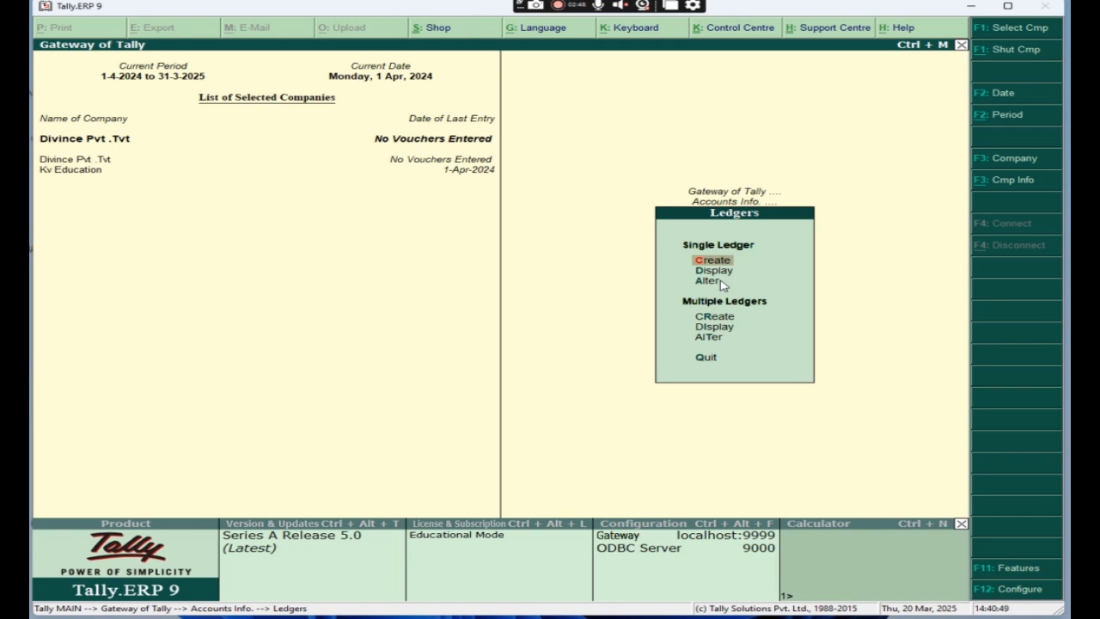
pyautogui.press('Down')
pyautogui.press('Up')
pyautogui.press('Down')
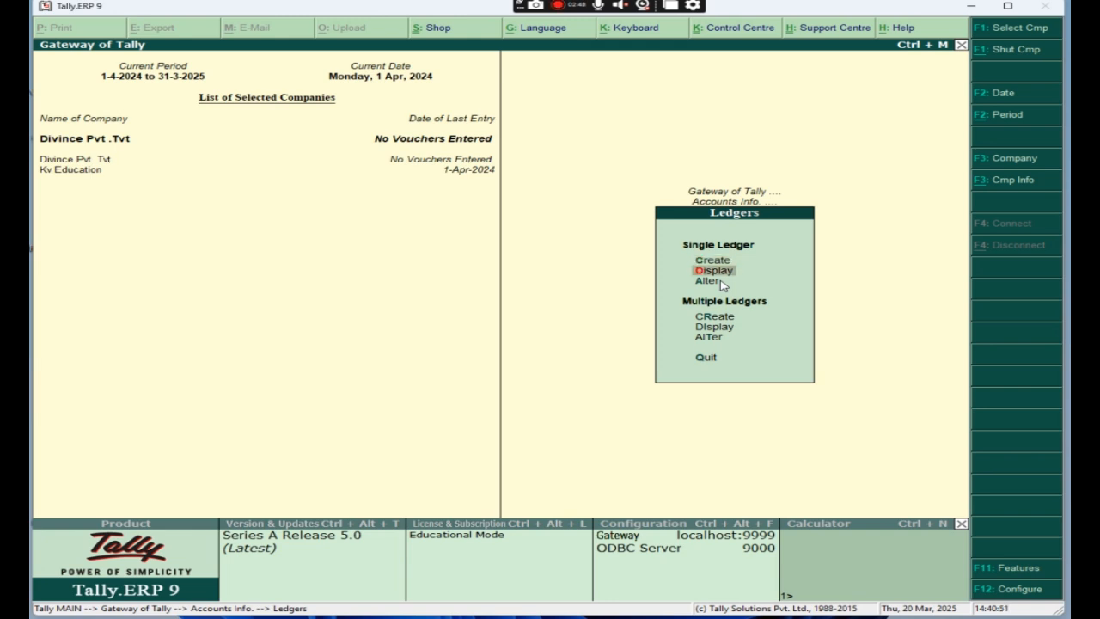
pyautogui.press('Return')
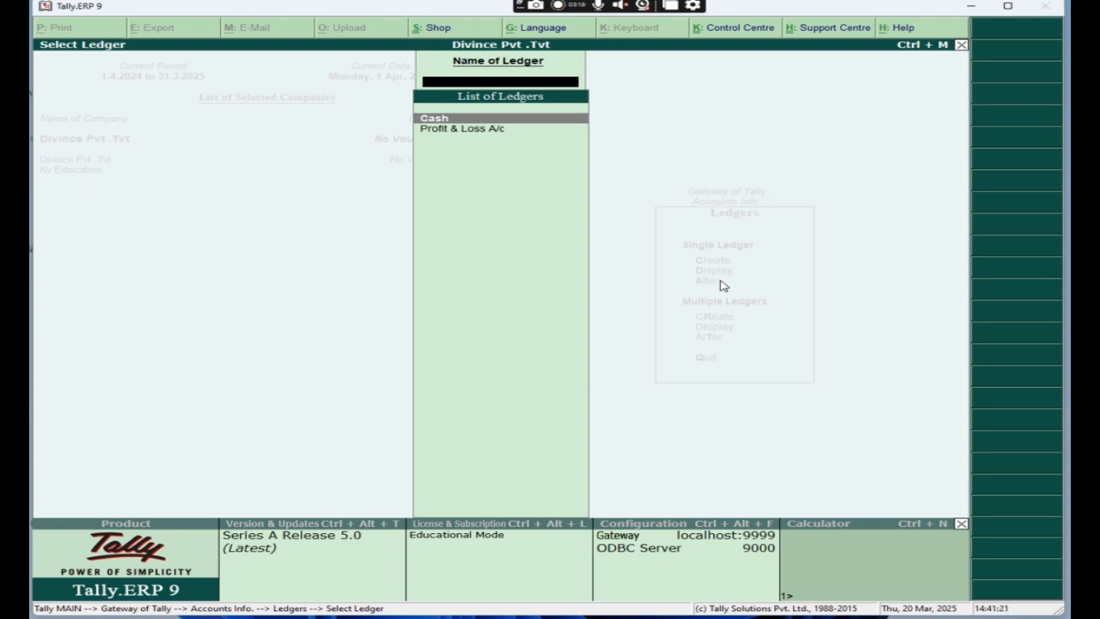
pyautogui.press('Escape')
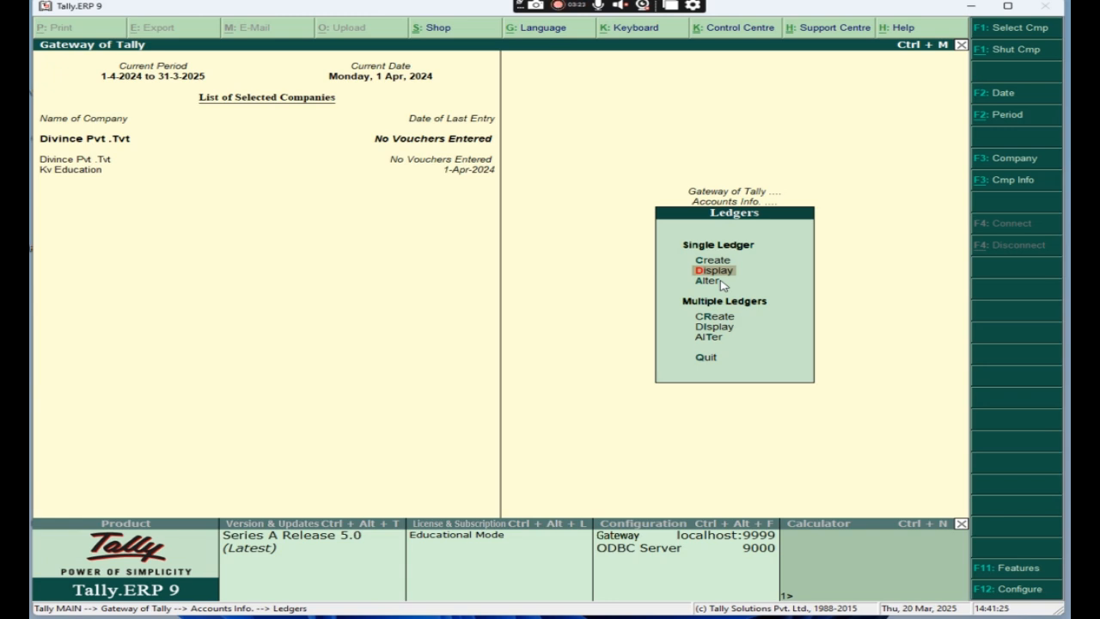
pyautogui.press('Escape')
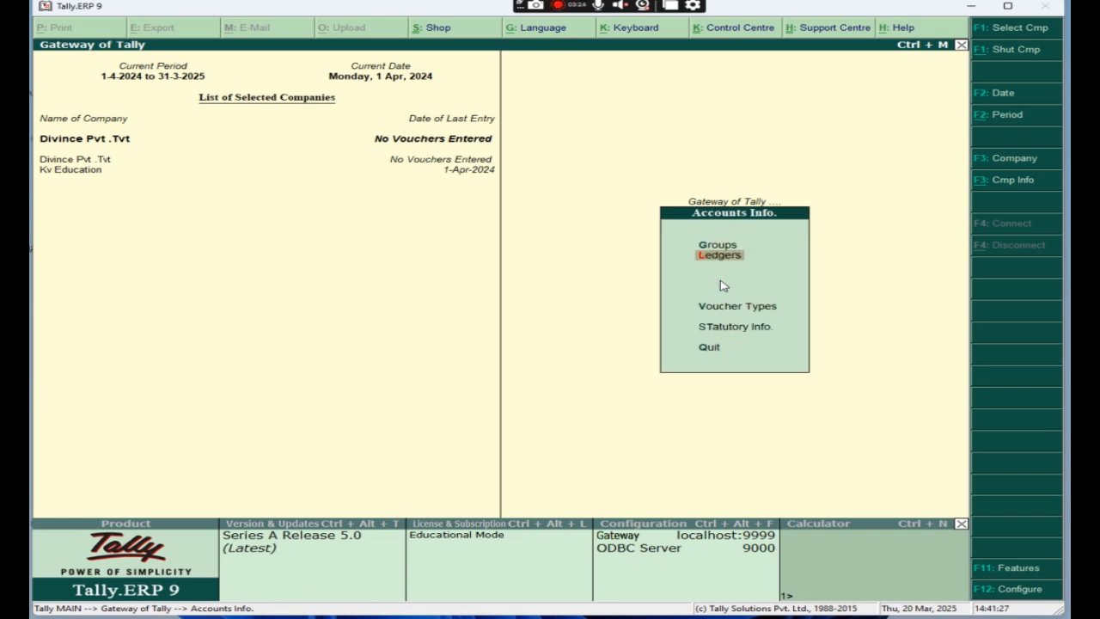
# View the Accounting Vouchers creation screen and its available voucher types, and leave it without an entry.
pyautogui.press('Escape')
pyautogui.press('Down')
pyautogui.press('Down')
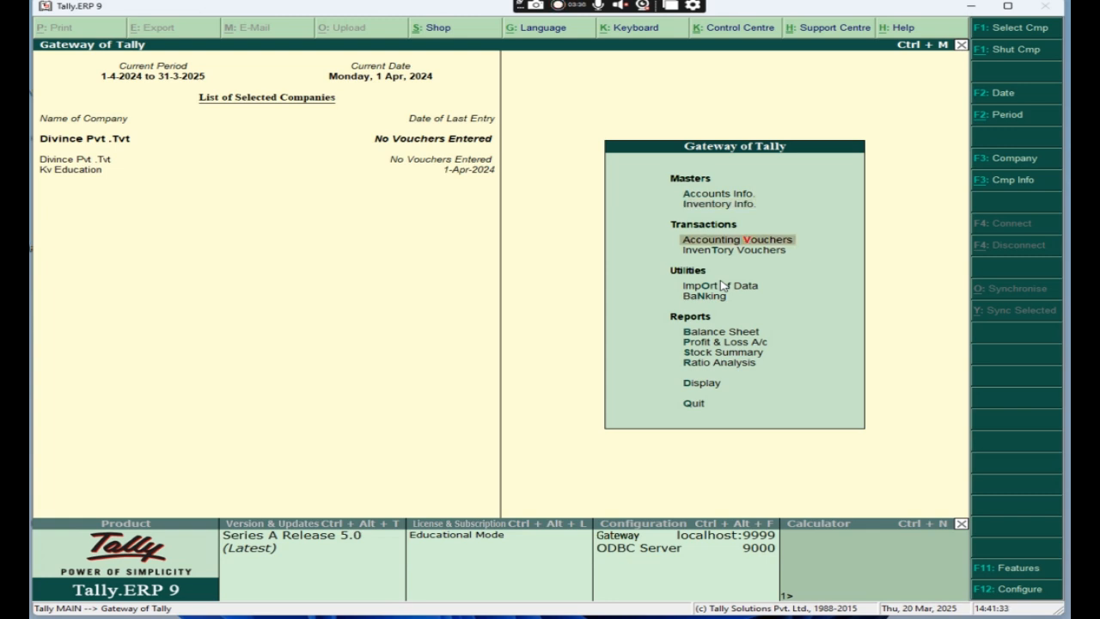
pyautogui.press('Return')
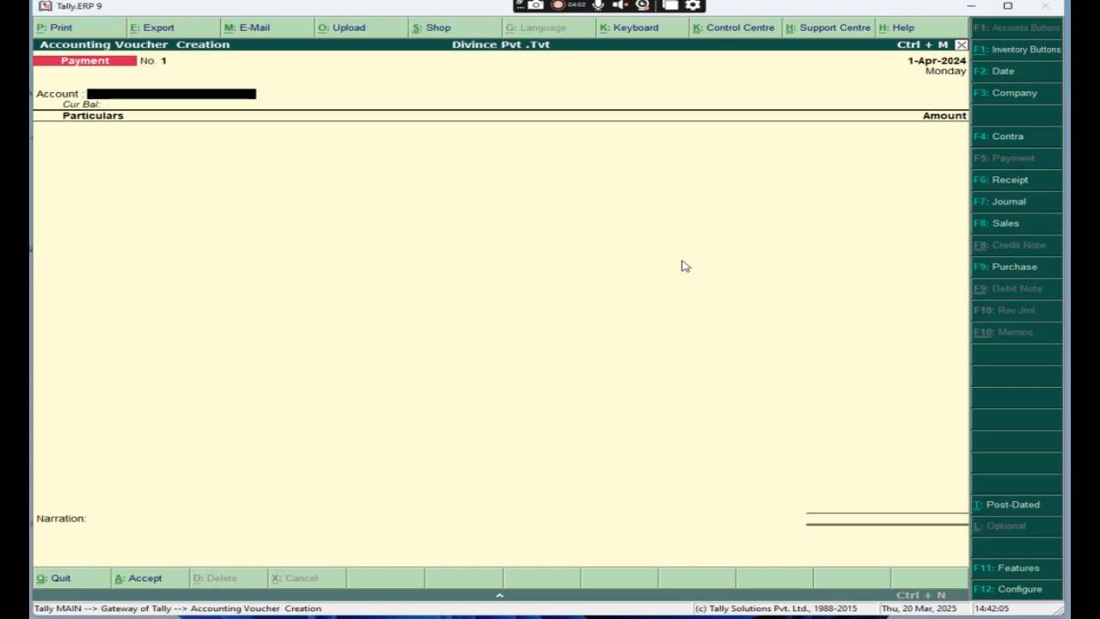
pyautogui.press('Escape')
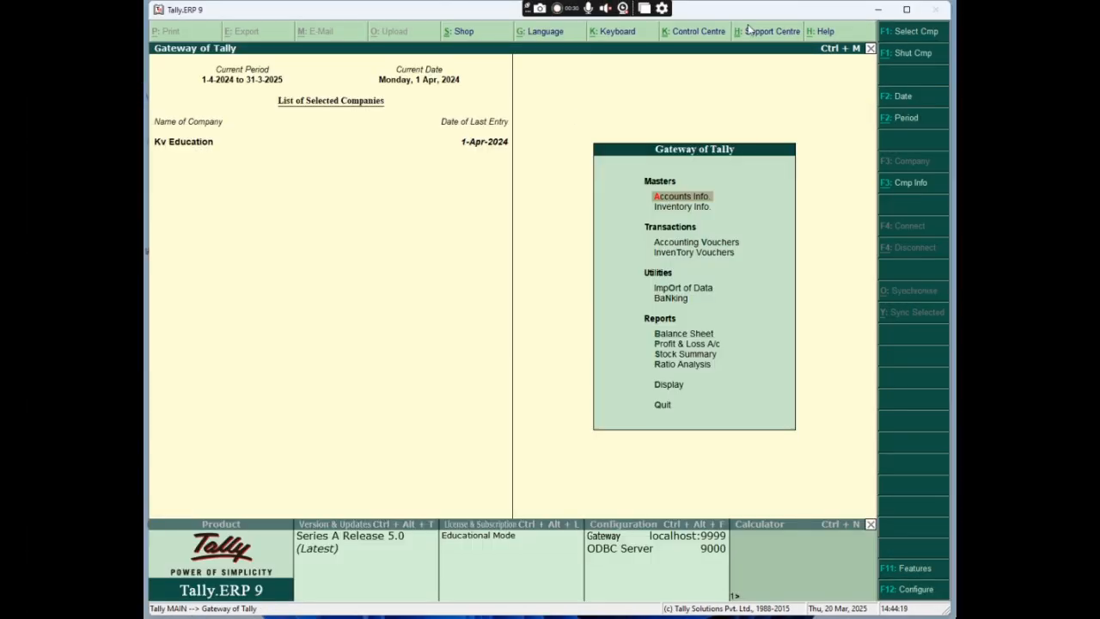
# Open Divince Pvt .Tvt as the active company in the restarted session.
pyautogui.click(900, 31)
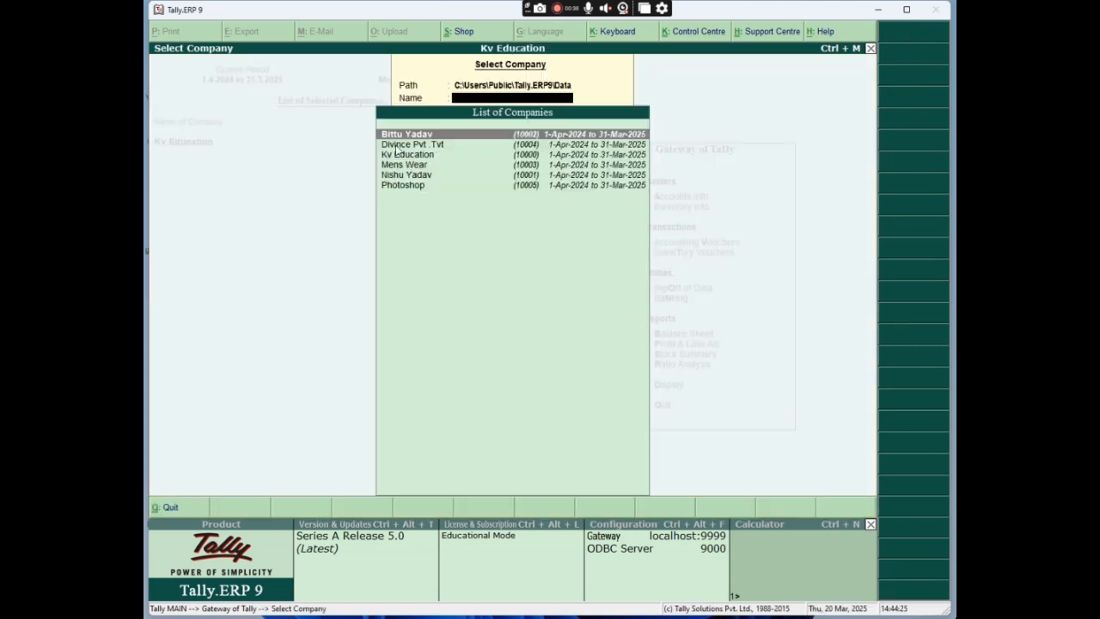
pyautogui.click(395, 147)
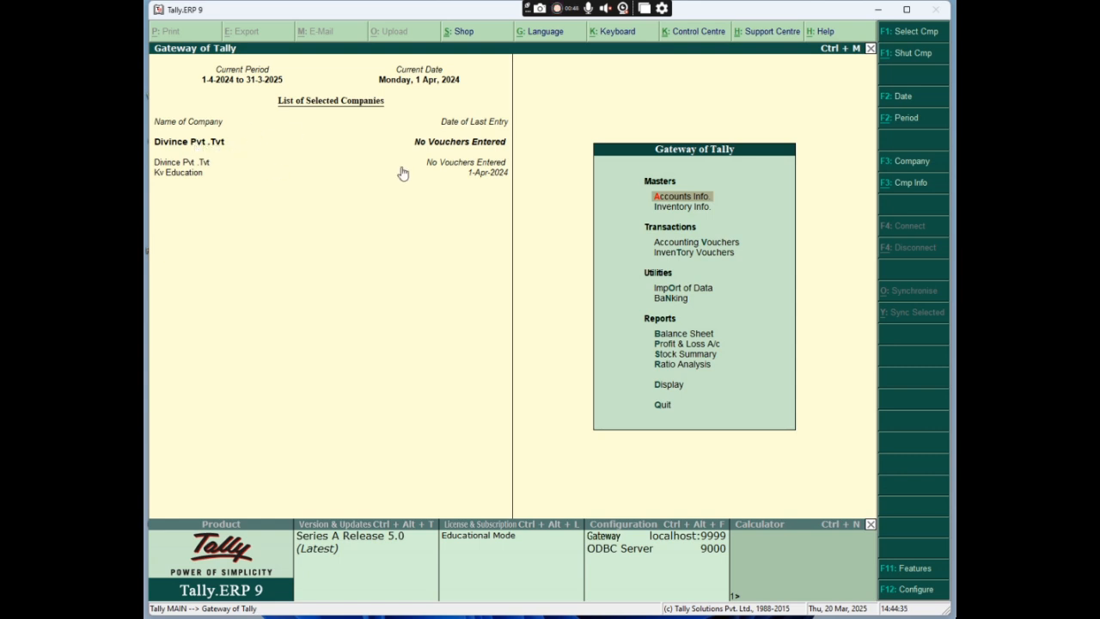
# Check which ledgers already exist in Divince Pvt .Tvt, and return to the Ledgers menu.
pyautogui.click(697, 203)
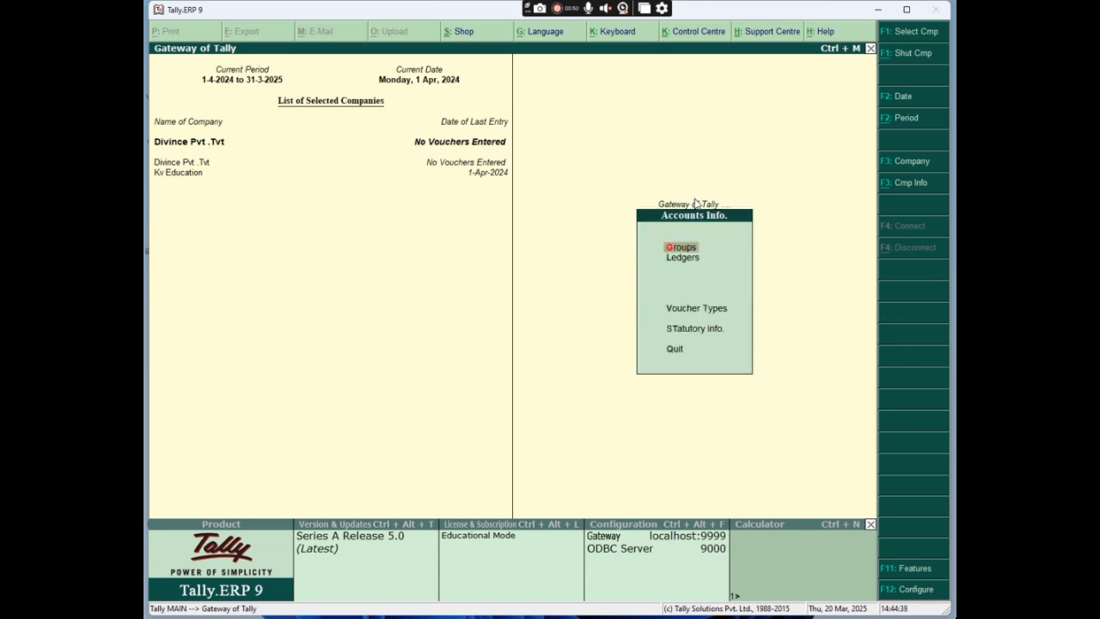
pyautogui.press('Down')
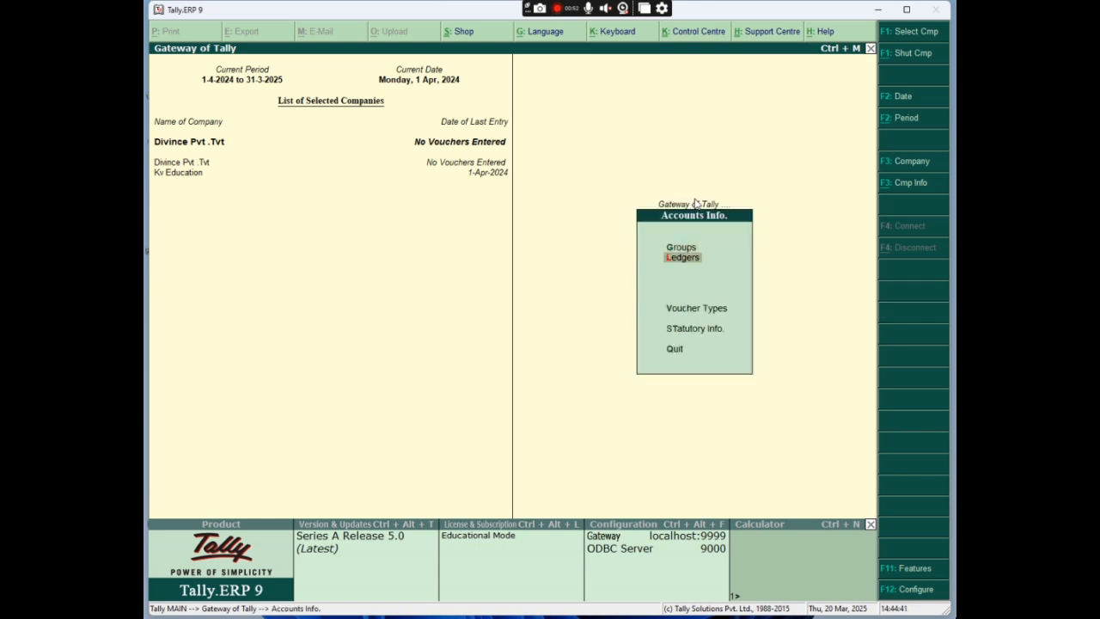
pyautogui.press('Return')
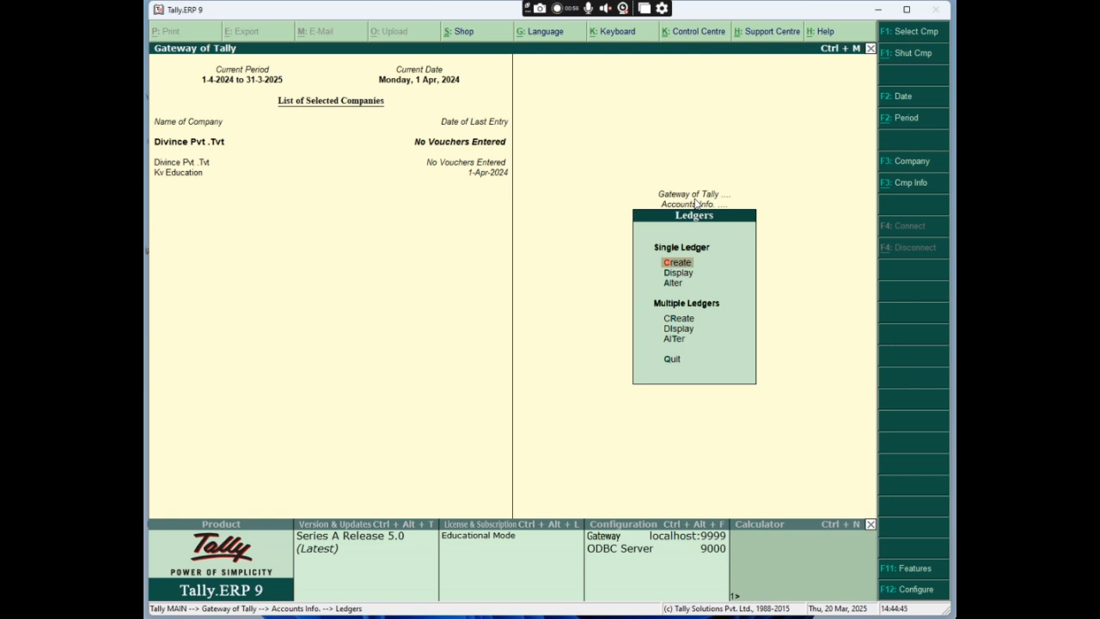
pyautogui.press('Down')
pyautogui.press('Return')
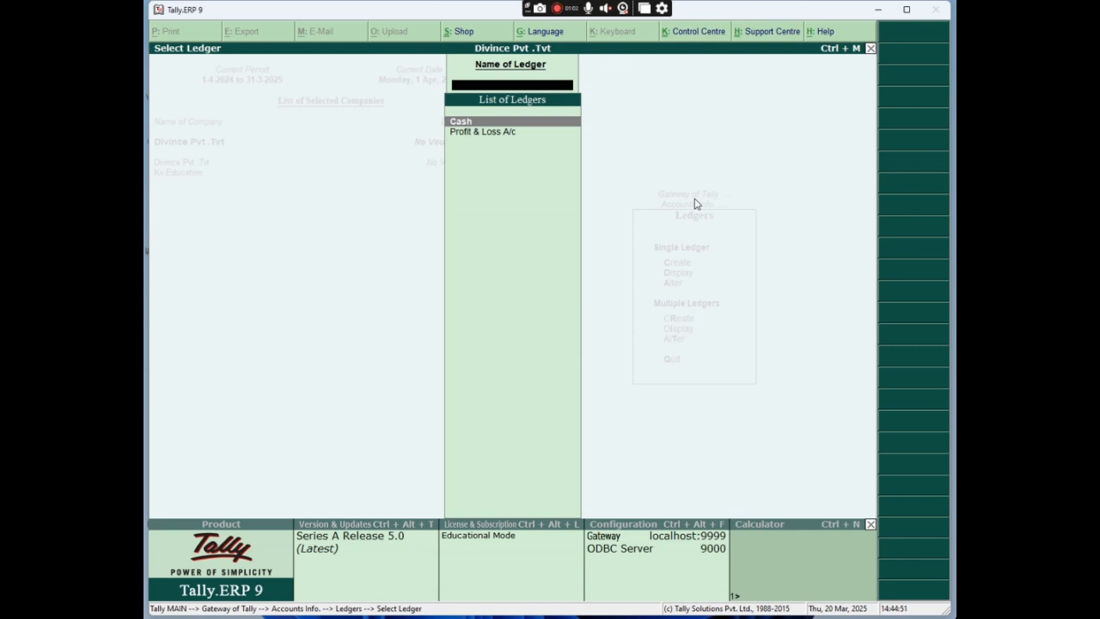
pyautogui.press('Escape')
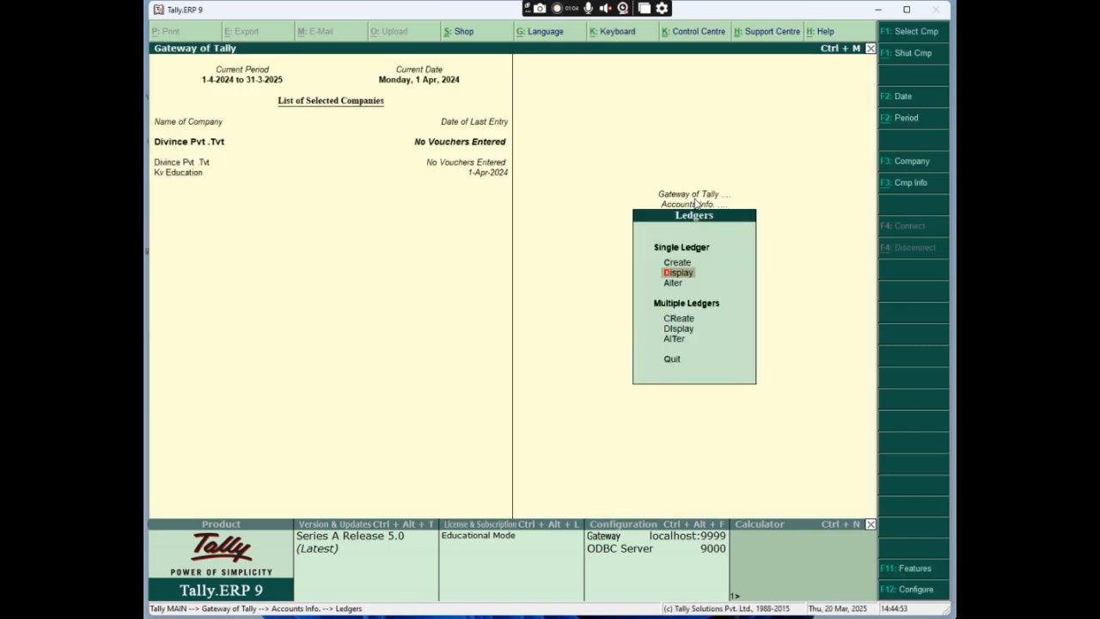
# Begin a new single ledger named Capital without an alias, placed under the Capital Account group.
pyautogui.press('Up')
pyautogui.press('Return')
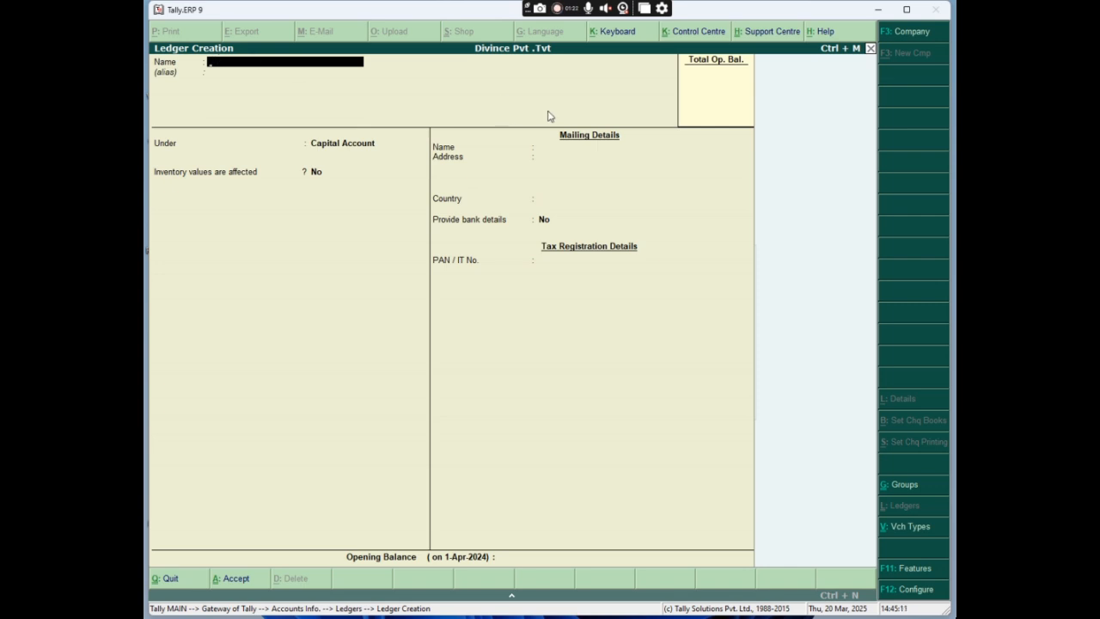
pyautogui.write('Capital')
pyautogui.press('Return')
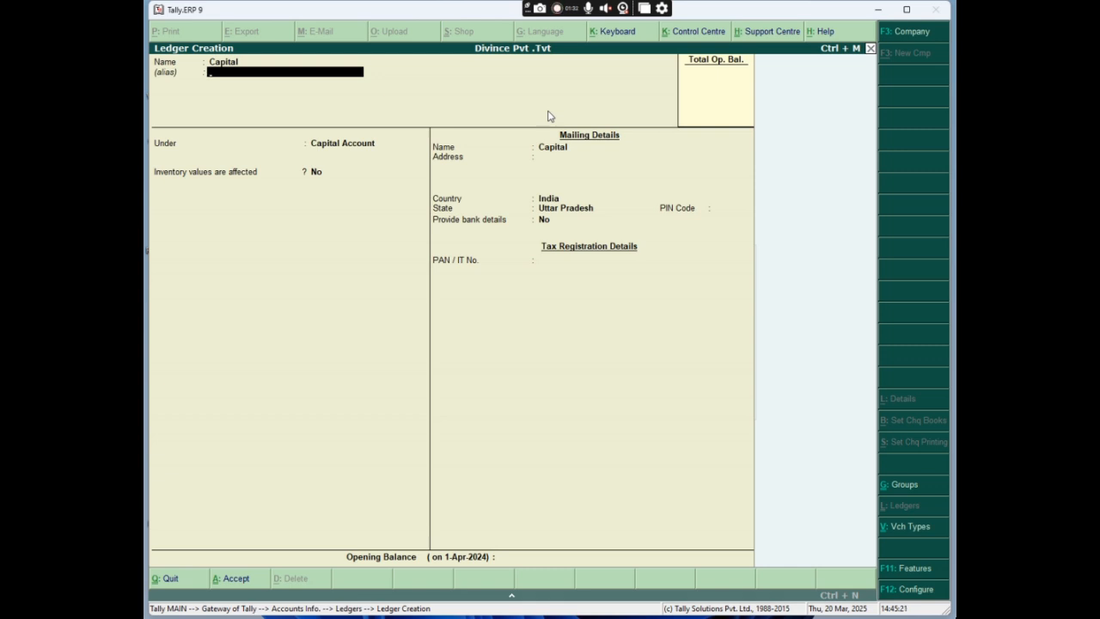
pyautogui.press('Return')
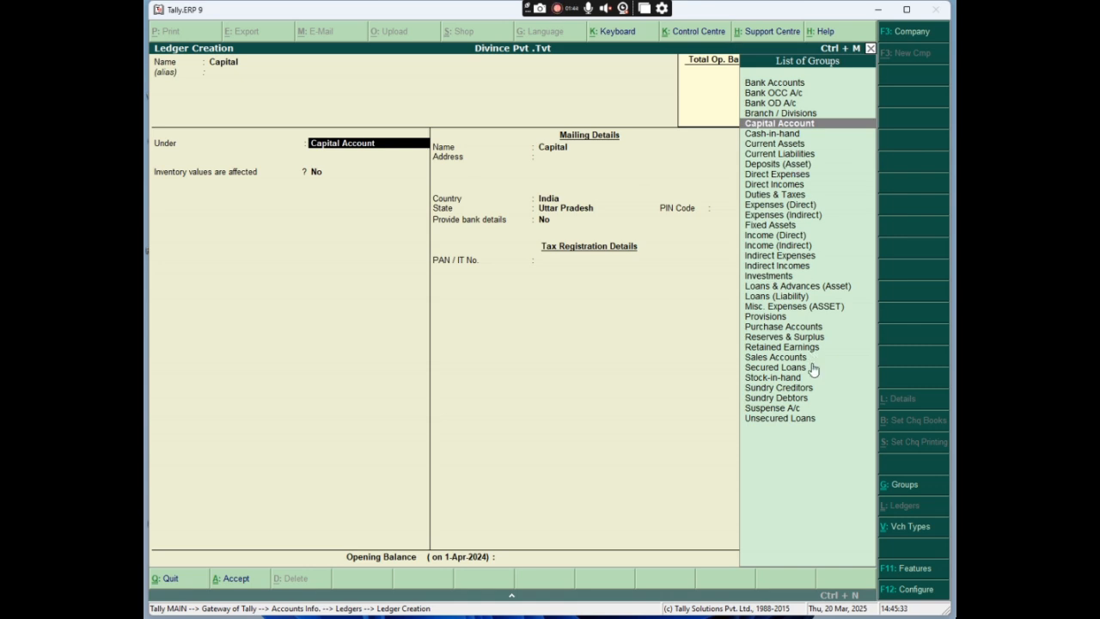
pyautogui.click(782, 126)
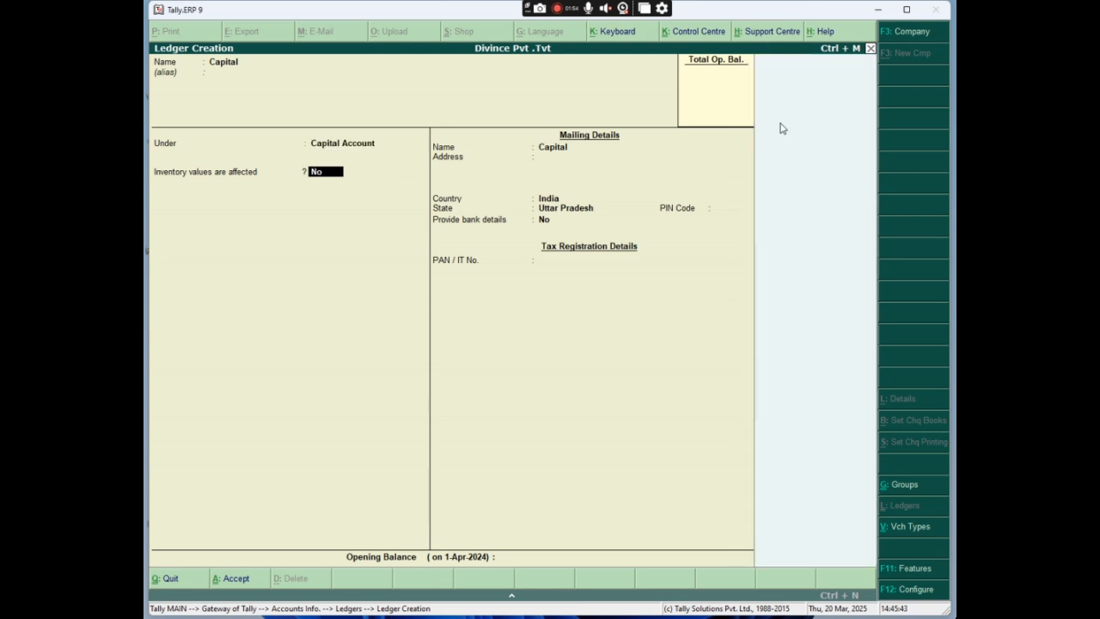
# Fill in the Capital ledger's mailing address and postal code, keeping inventory values unaffected and the default mailing name, country and state.
pyautogui.press('Return')
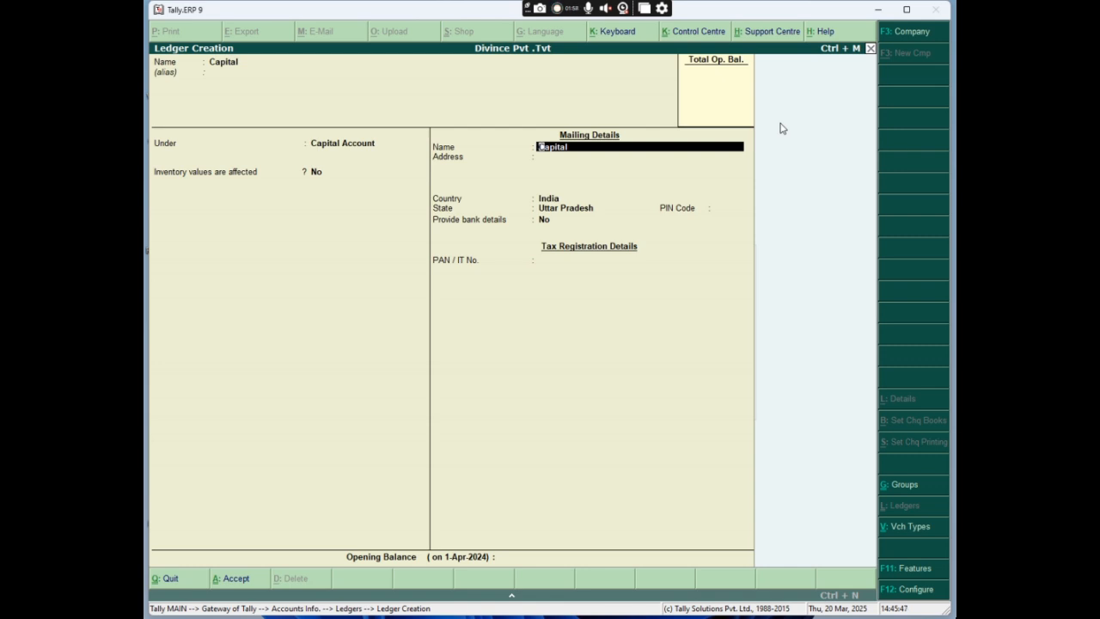
pyautogui.press('Return')
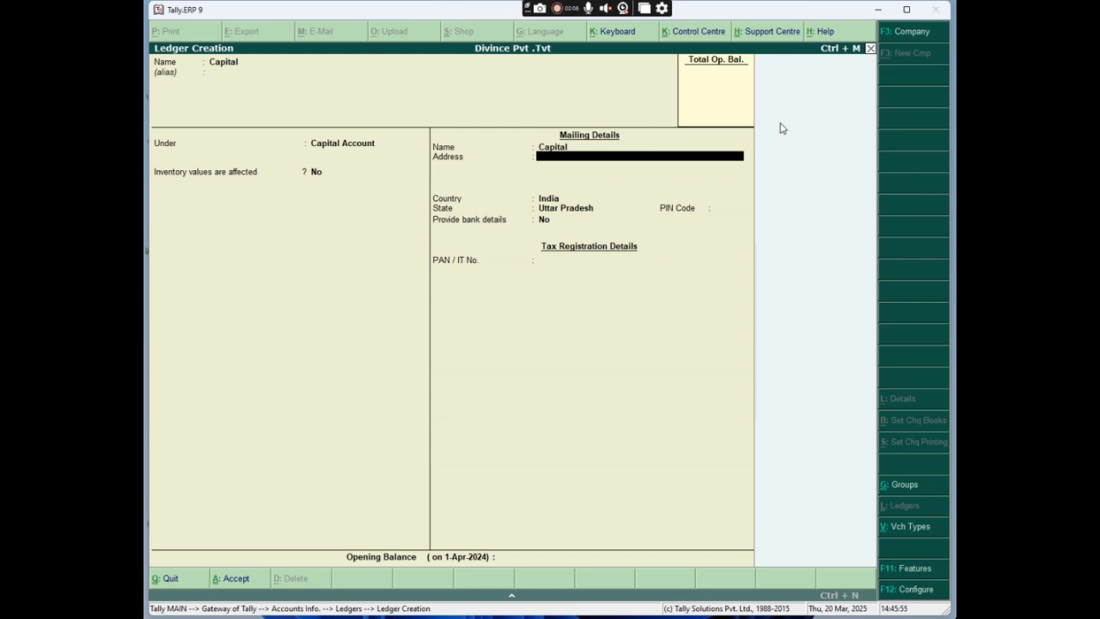
pyautogui.write('Bairiya,G,')
pyautogui.press('Return')
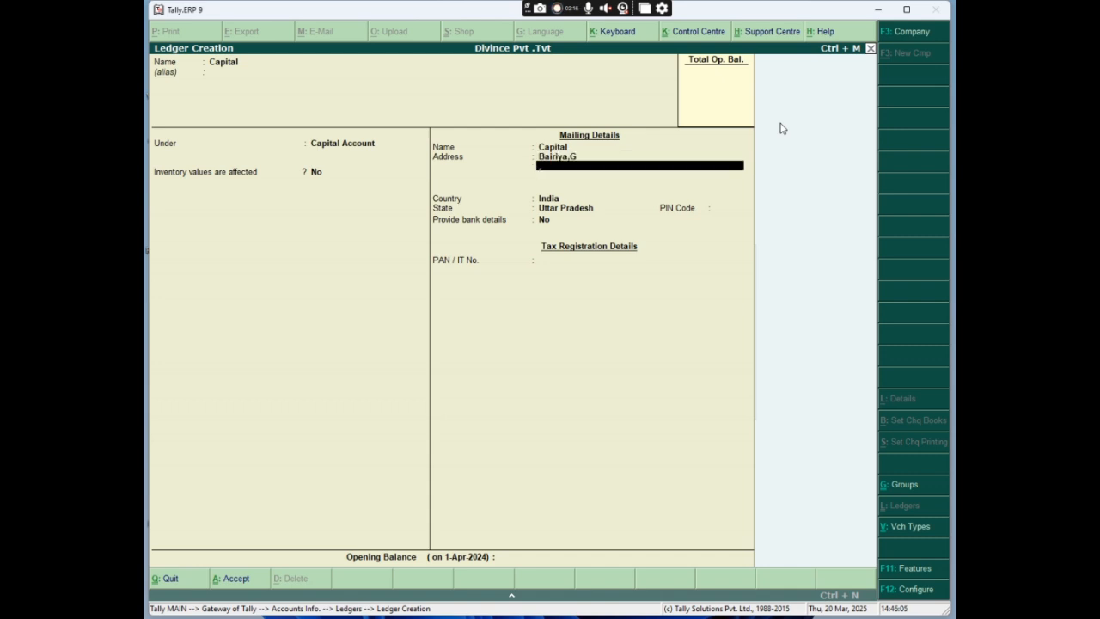
pyautogui.press('Return')
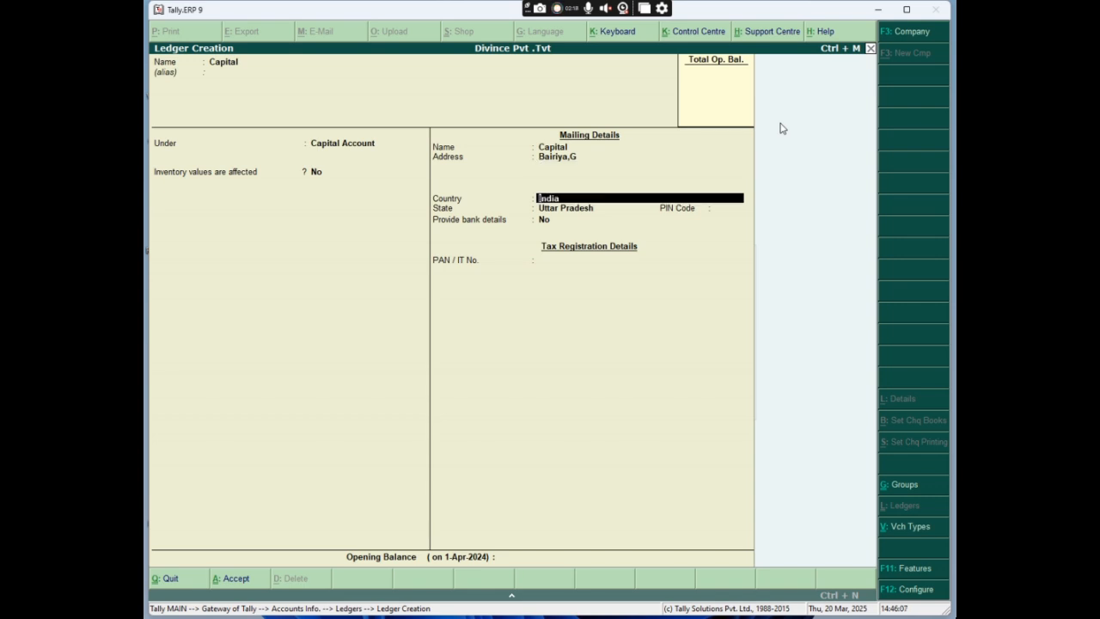
pyautogui.press('Return')
pyautogui.press('Return')
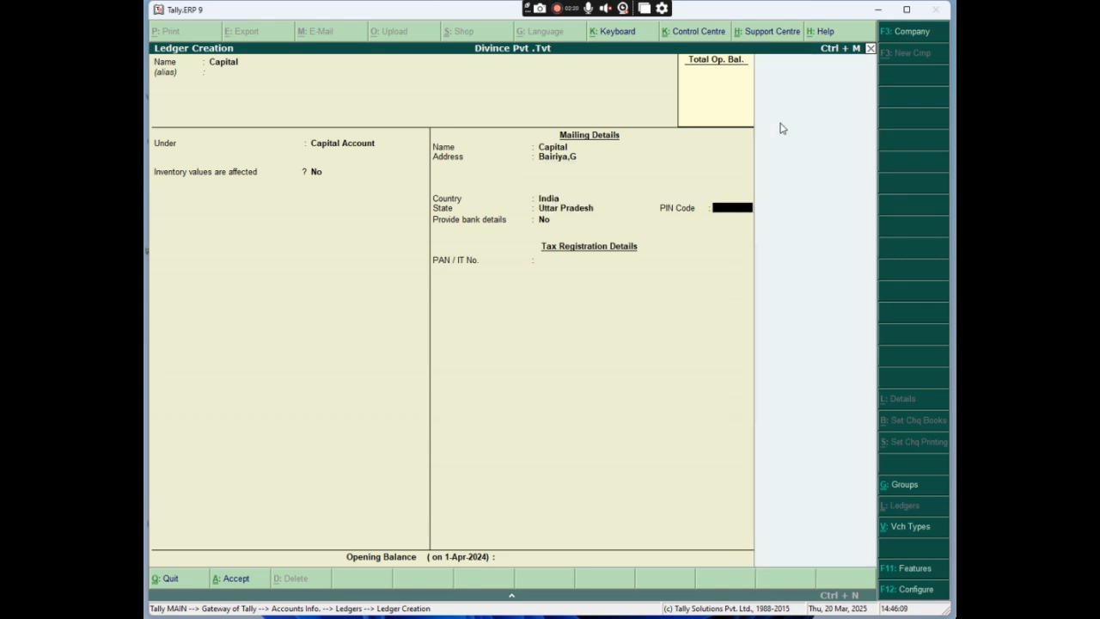
pyautogui.write('12457')
pyautogui.press('Return')
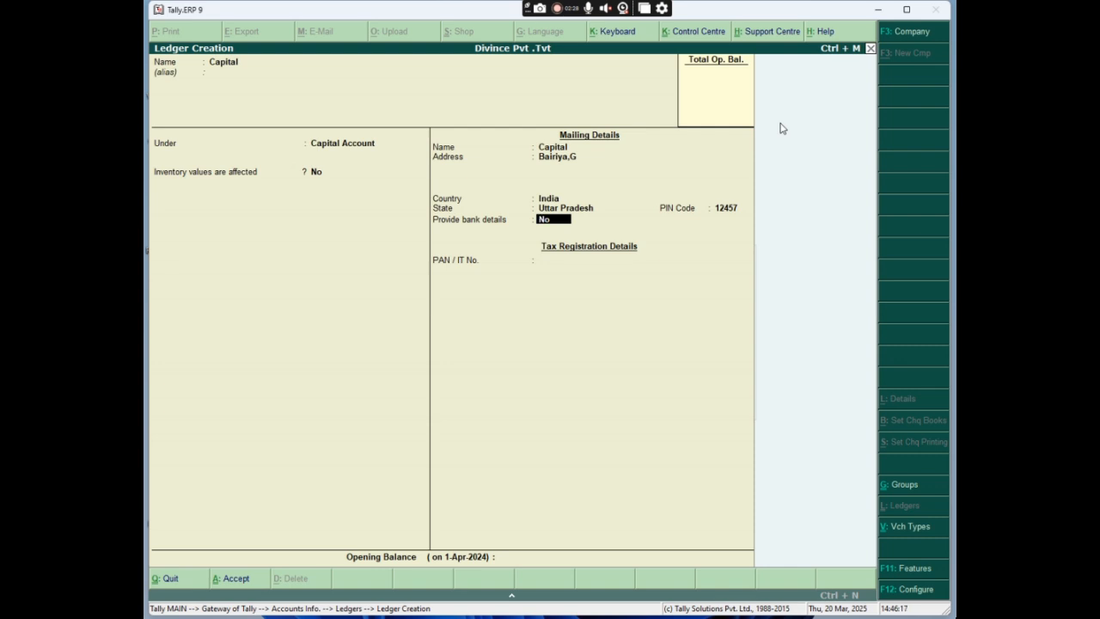
pyautogui.write('y')
pyautogui.press('Return')
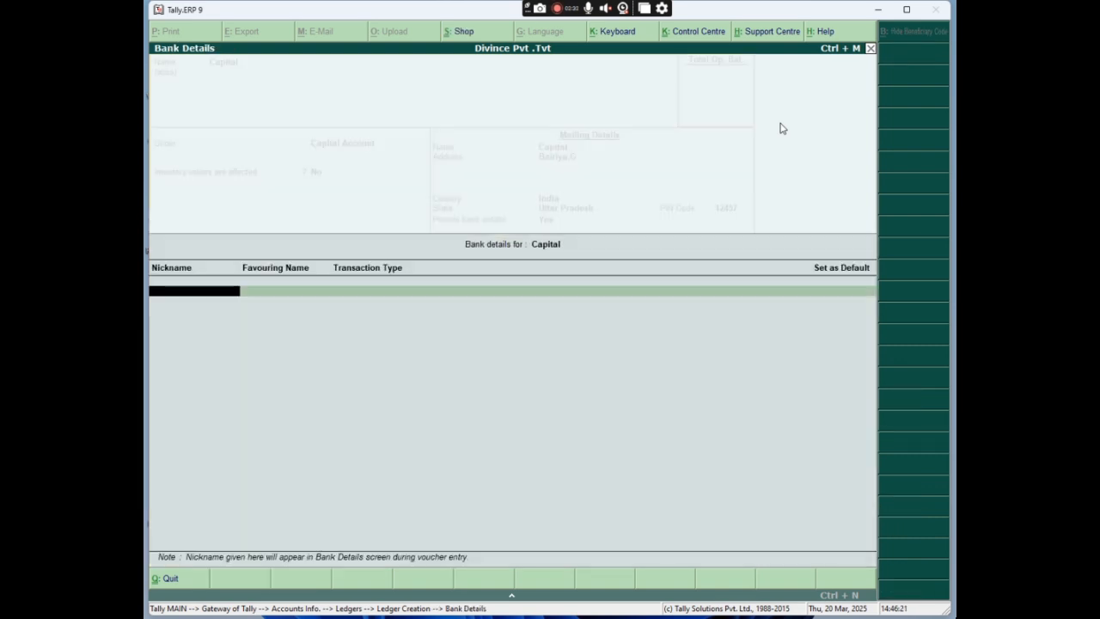
pyautogui.press('Escape')
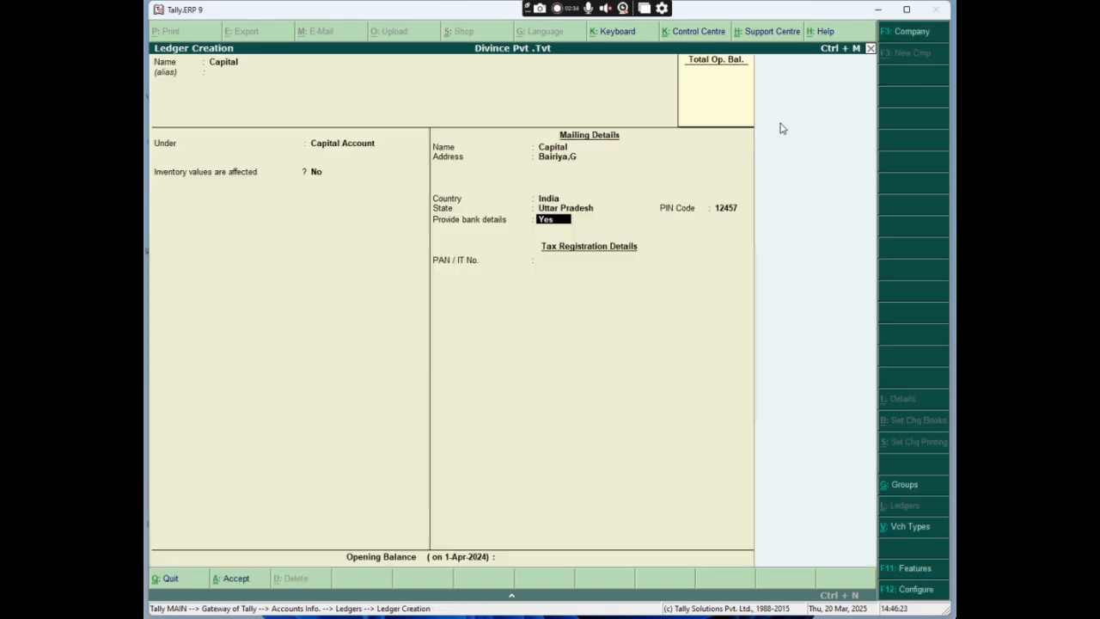
pyautogui.write('no')
# Save the Capital ledger without bank details, PAN / IT number or opening balance, and leave ledger creation.
pyautogui.press('Return')
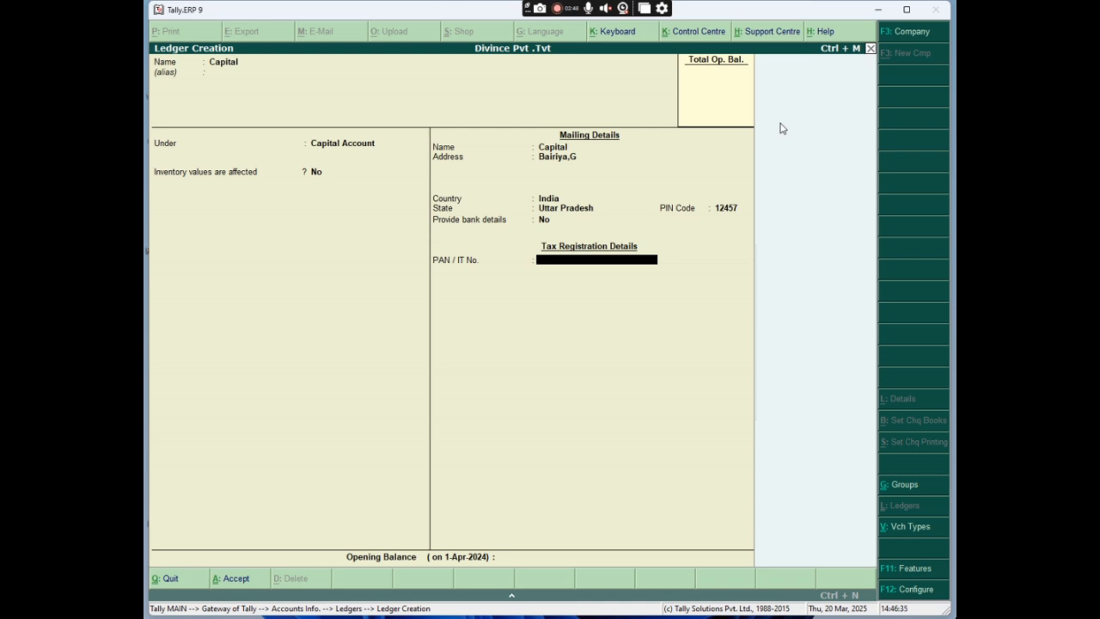
pyautogui.press('Return')
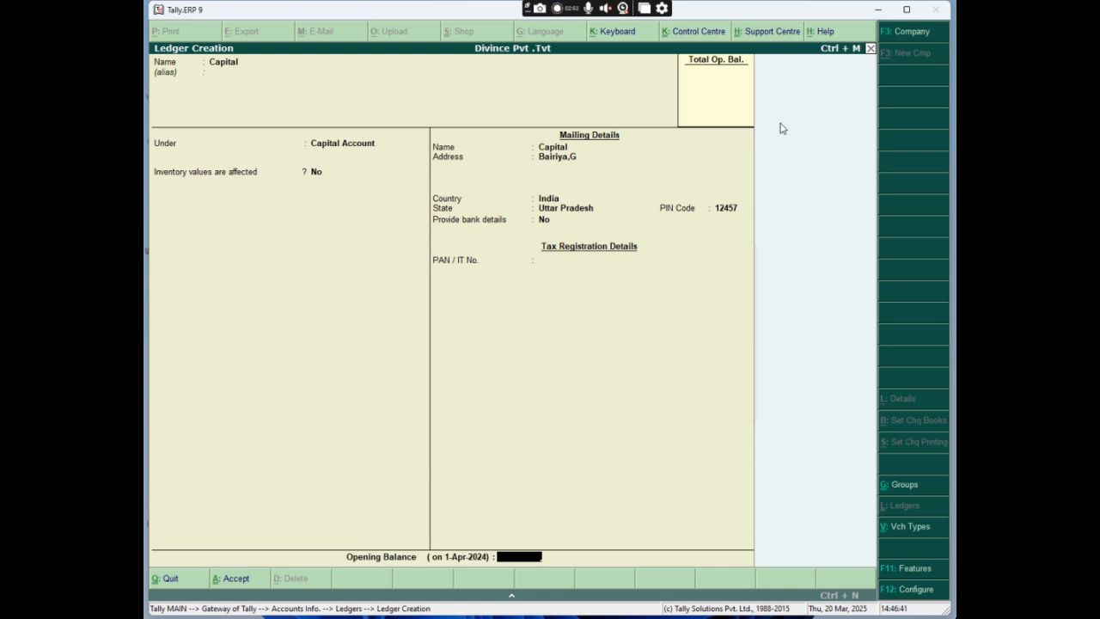
pyautogui.press('Return')
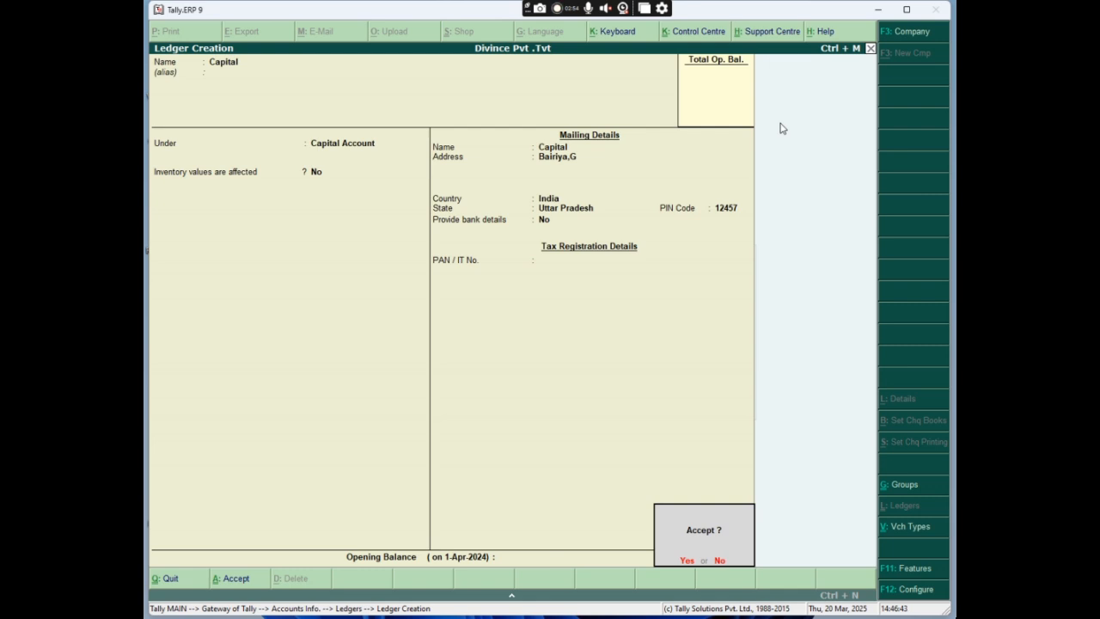
pyautogui.press('Return')
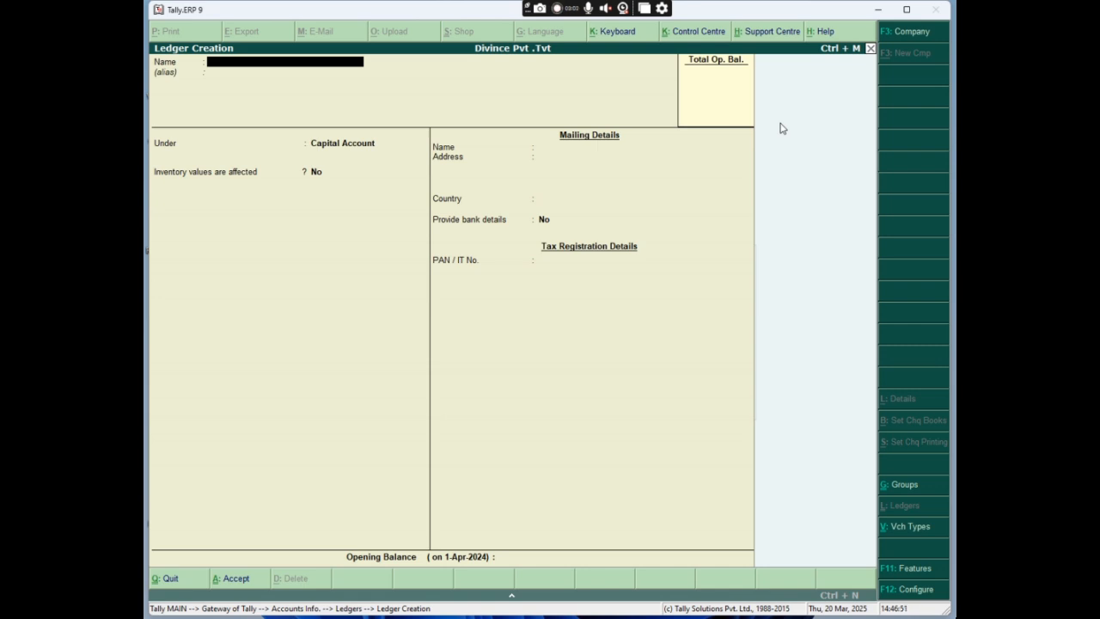
pyautogui.press('Escape')
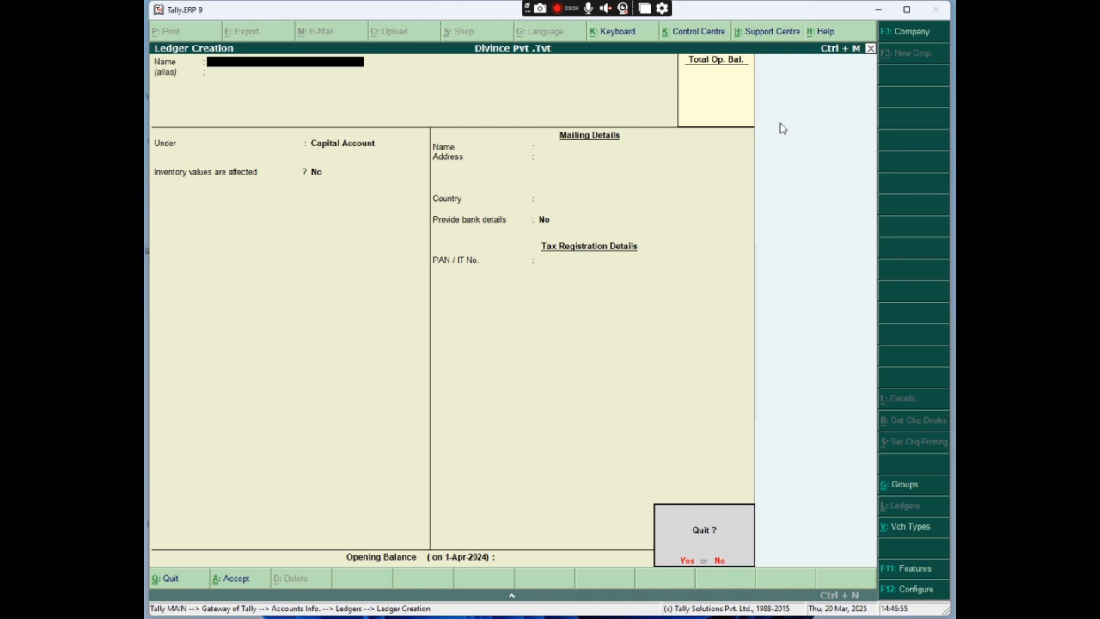
pyautogui.press('y')
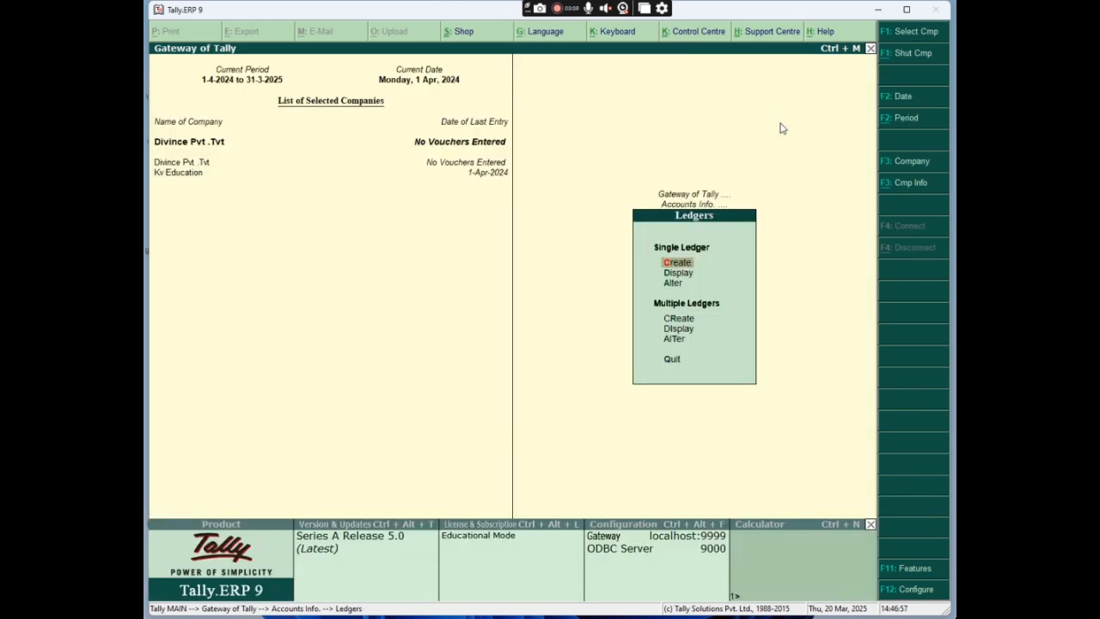
# Check the list of single ledgers for the new Capital ledger, and return to the Gateway of Tally.
pyautogui.press('Down')
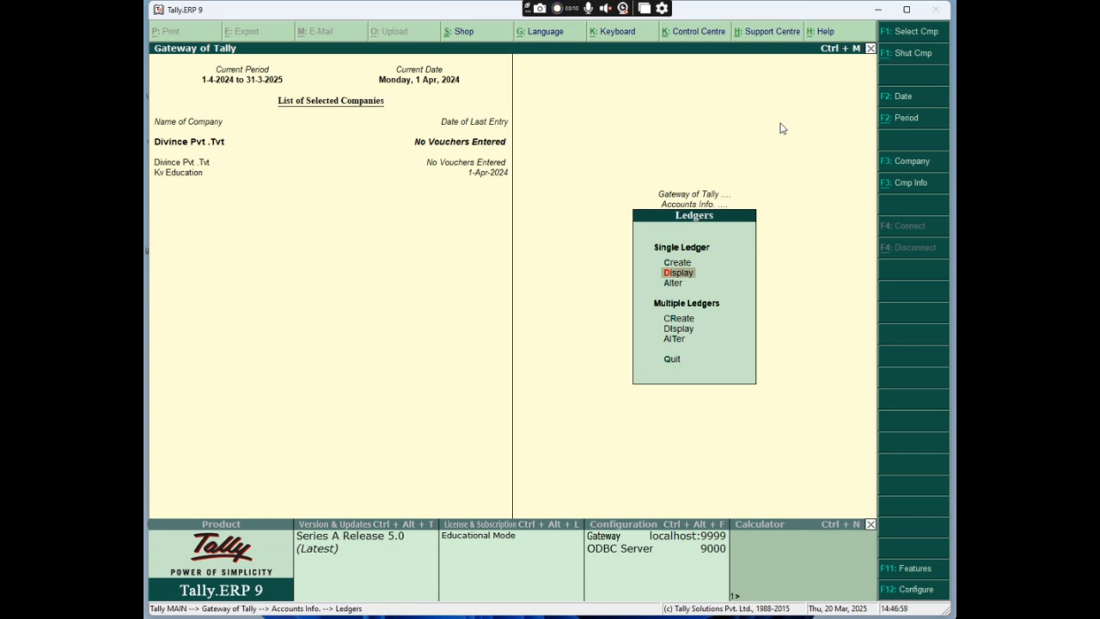
pyautogui.press('Return')
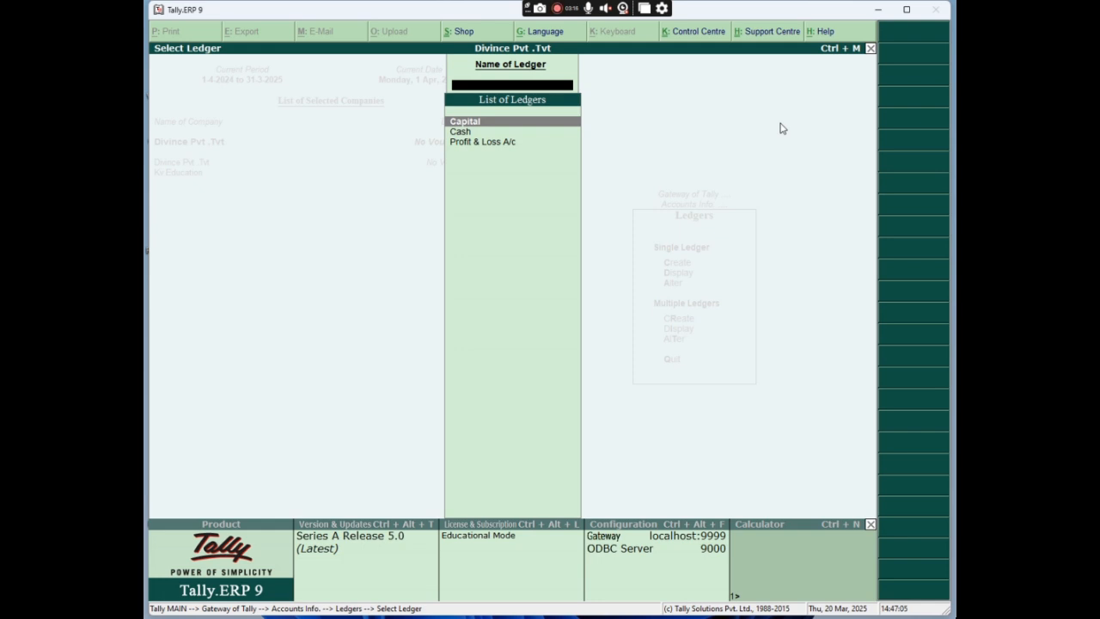
pyautogui.press('Escape')
pyautogui.press('Escape')
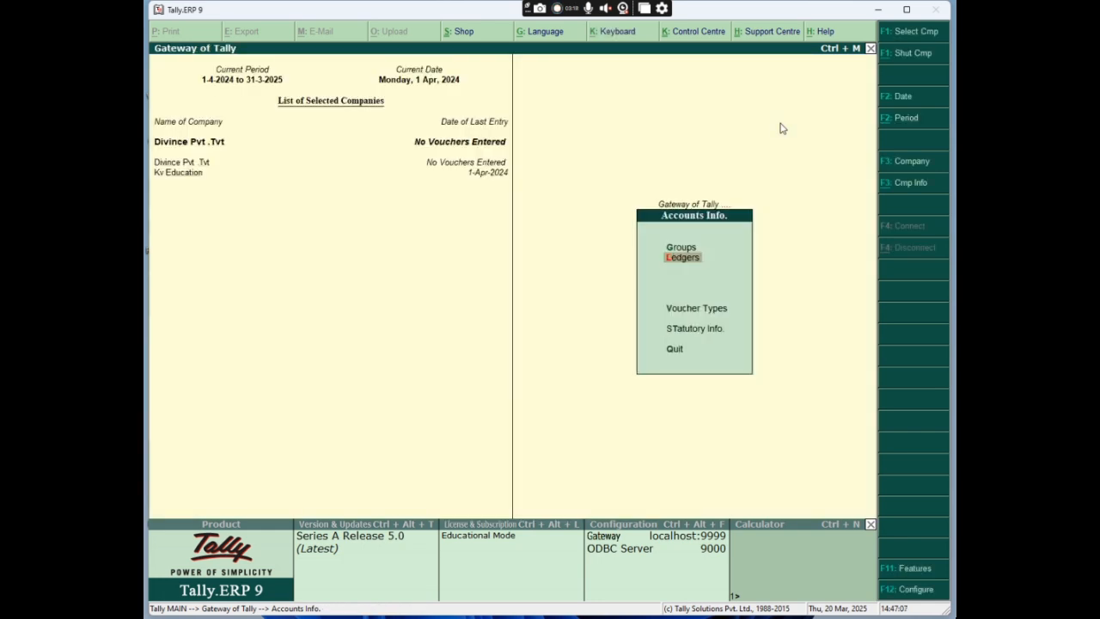
pyautogui.press('Escape')
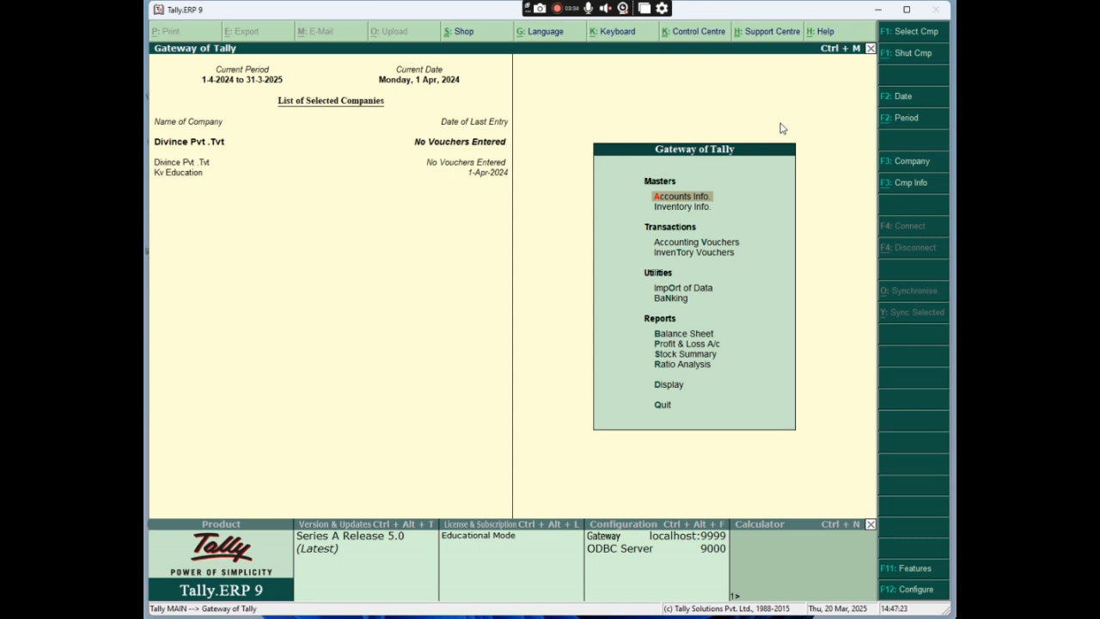
# Start a new accounting voucher of the Receipt type in Divince Pvt .Tvt.
pyautogui.press('Down')
pyautogui.press('Down')
pyautogui.press('Down')
pyautogui.press('Up')
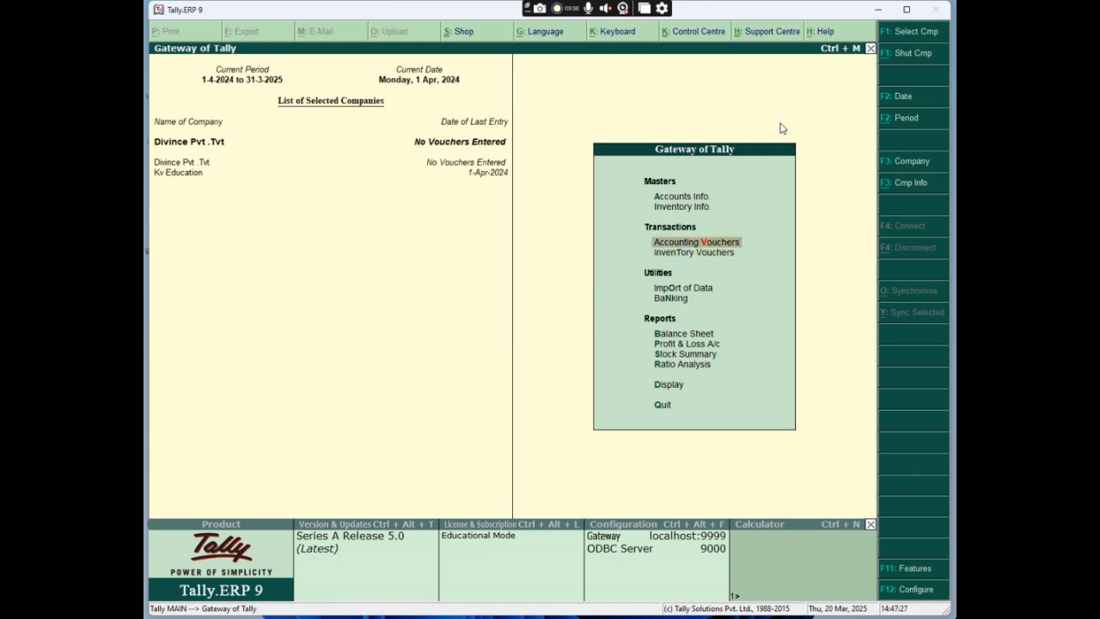
pyautogui.press('Return')
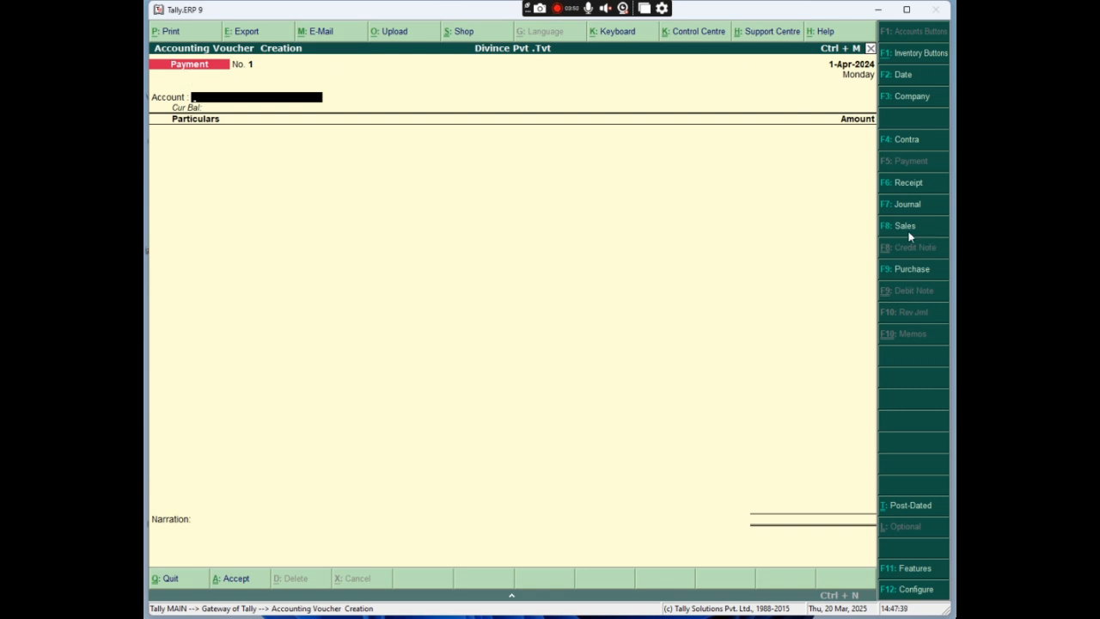
pyautogui.click(904, 185)
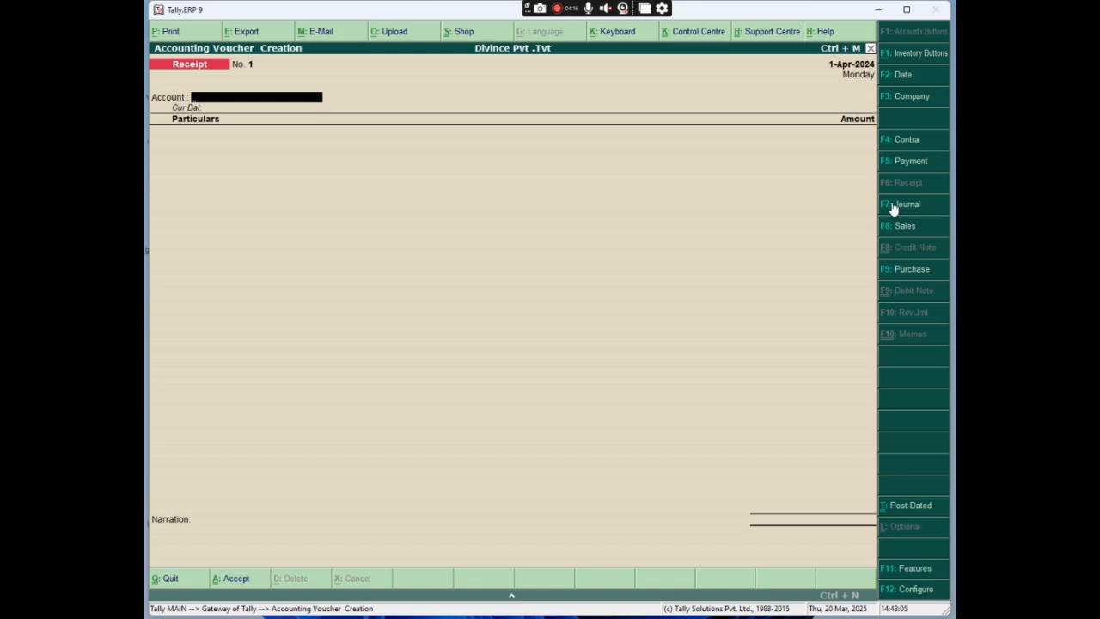
# Enter Cash as the receipt's account and Capital as its particulars, with an amount of 5,00,000.
pyautogui.write('C')
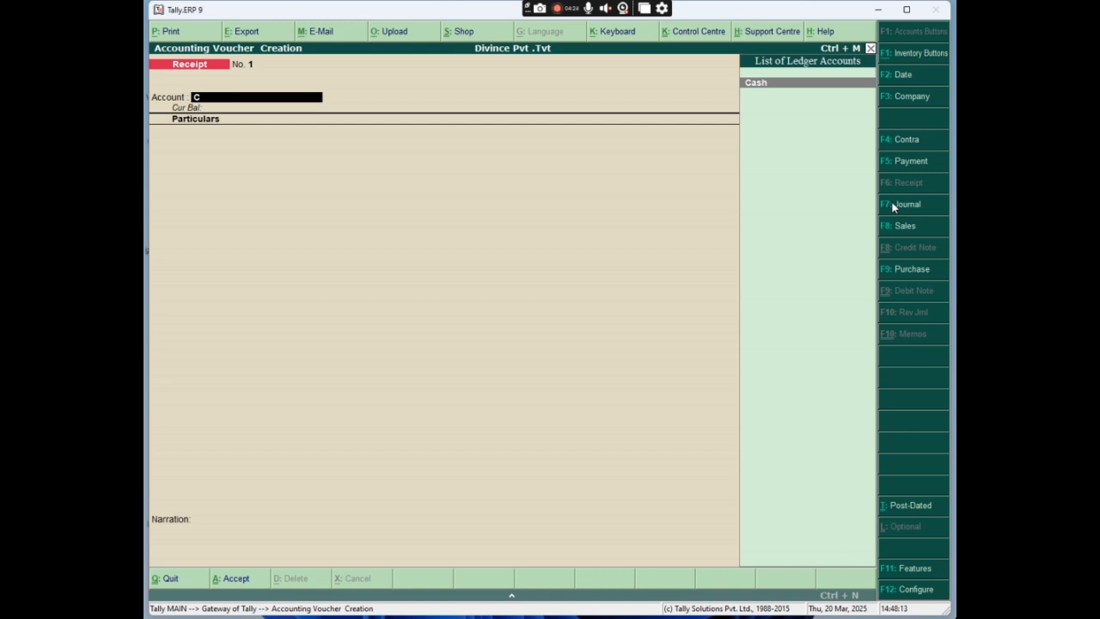
pyautogui.press('Return')
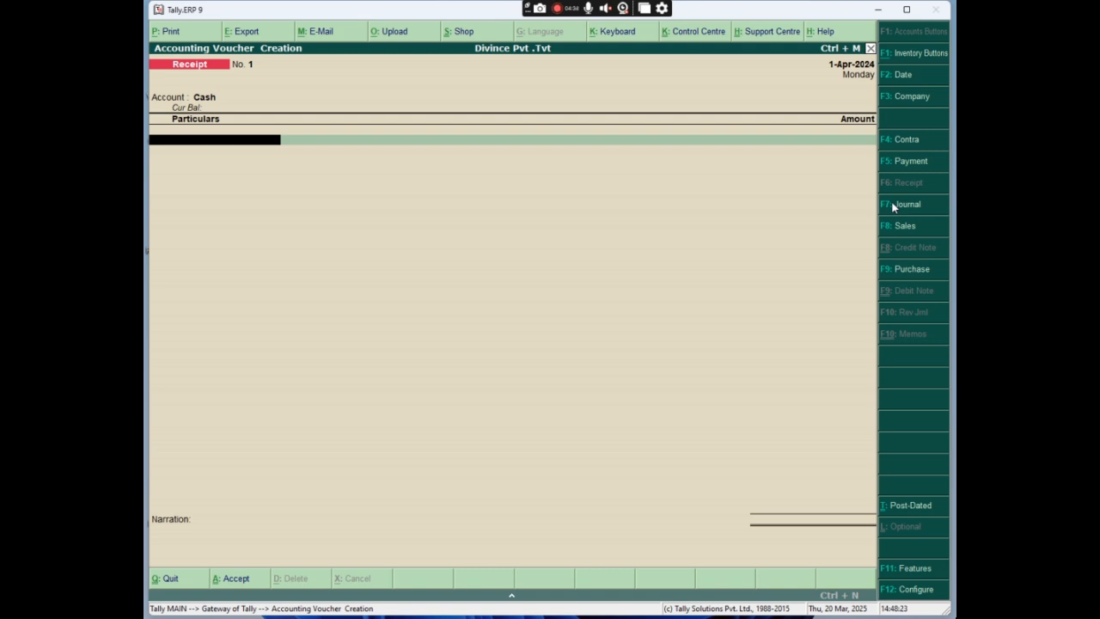
pyautogui.write('C')
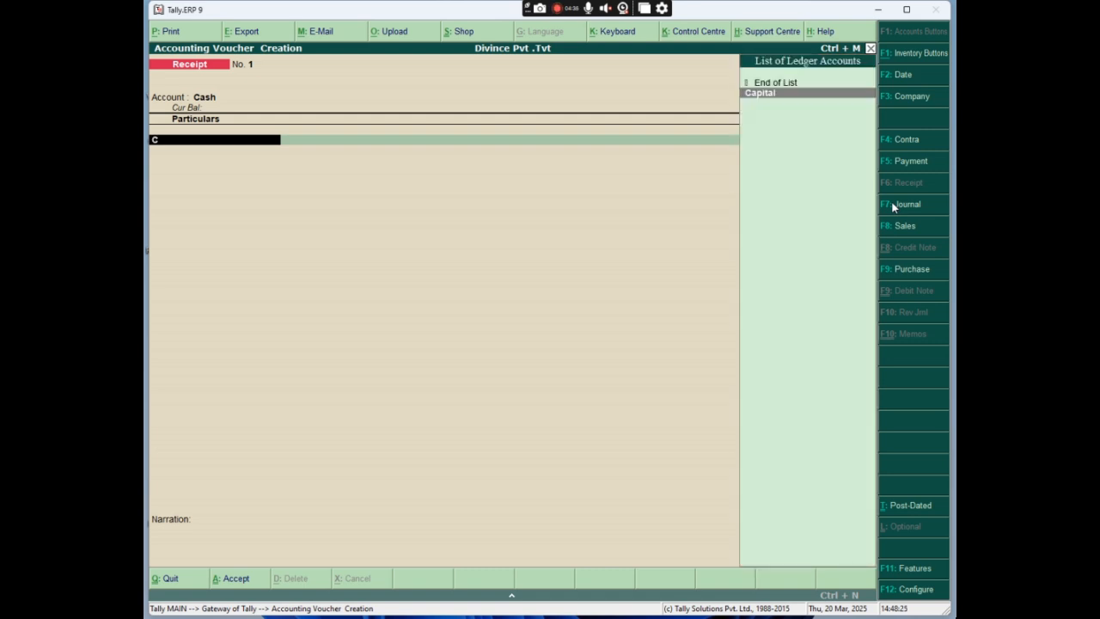
pyautogui.press('Return')
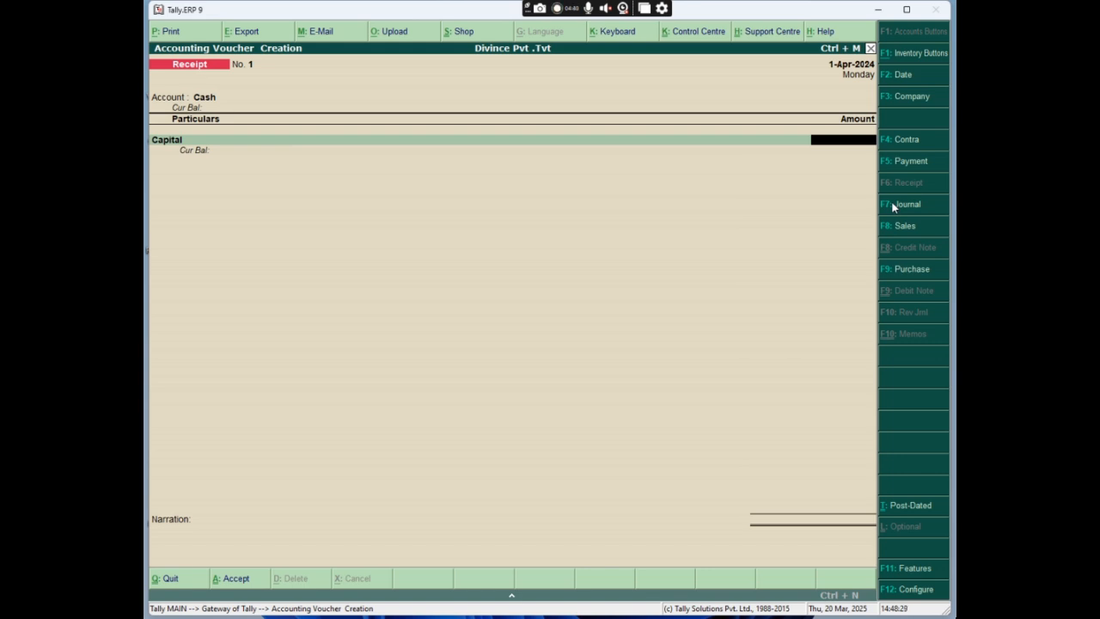
pyautogui.write('500000')
pyautogui.press('Return')
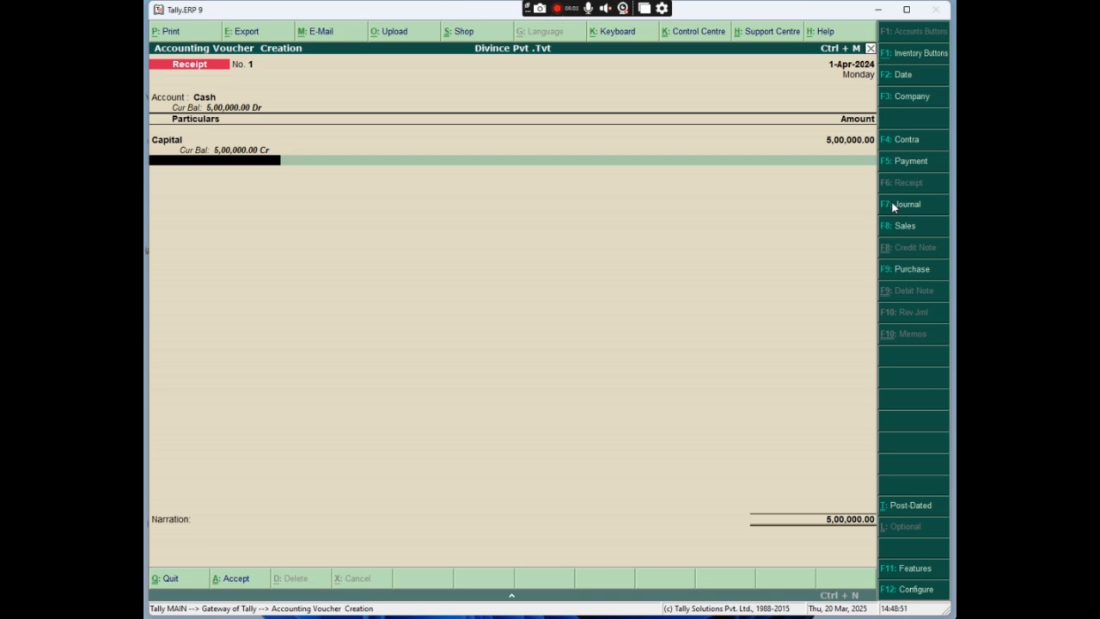
pyautogui.press('Return')
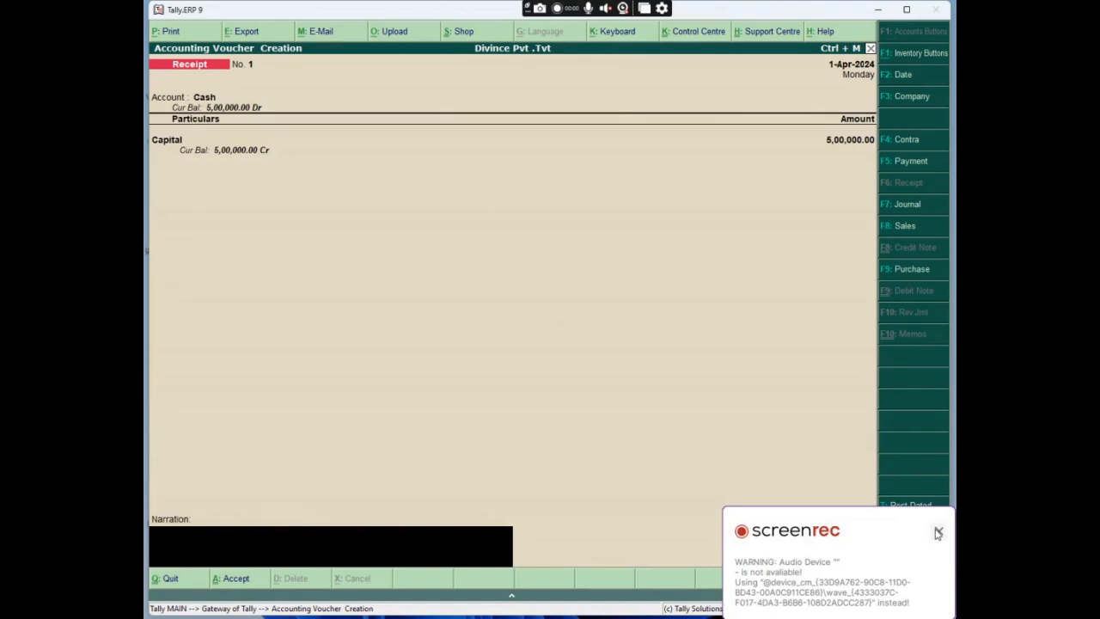
# Add the narration "Business start" to the receipt voucher and save it.
pyautogui.click(939, 531)
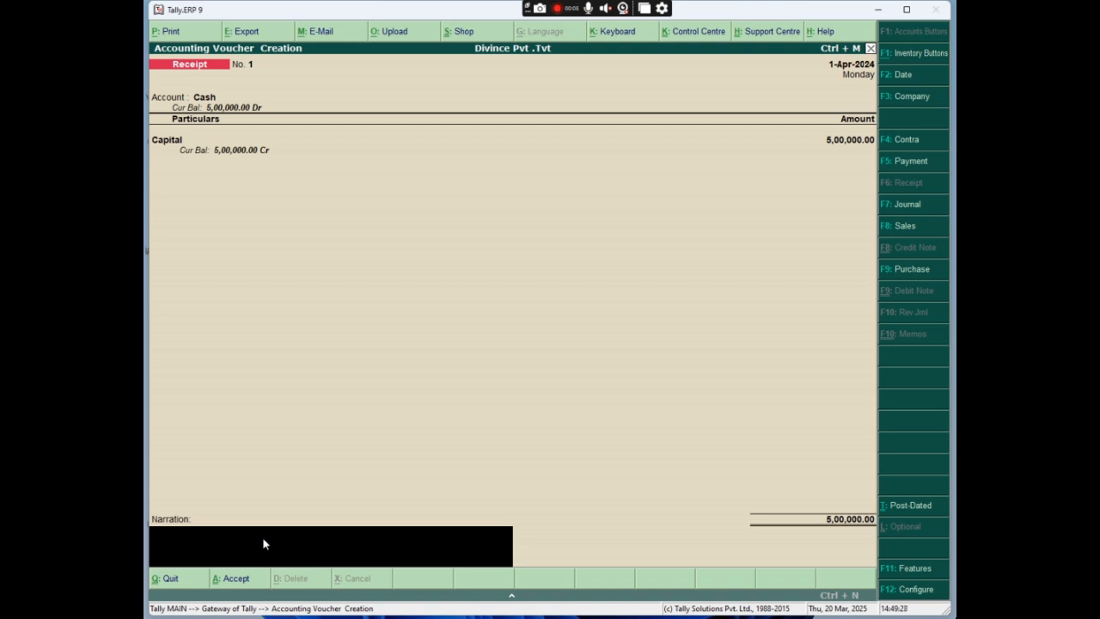
pyautogui.write('bu')
pyautogui.press('BackSpace')
pyautogui.press('BackSpace')
pyautogui.write('Business start')
pyautogui.press('Return')
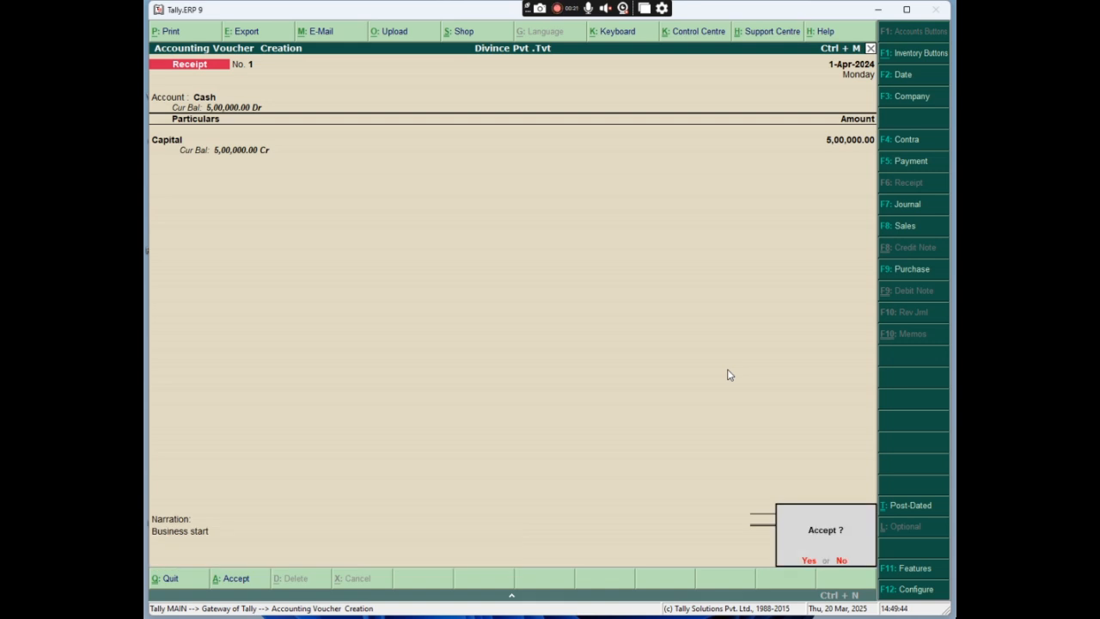
pyautogui.press('Return')
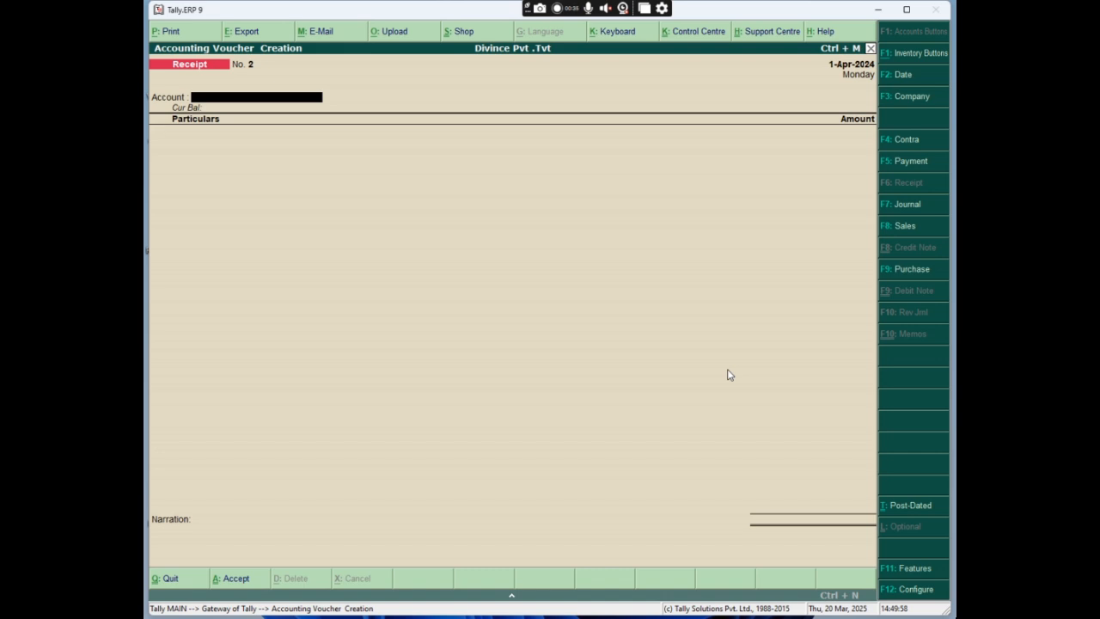
# View the saved Capital receipt voucher in print preview, and return to the Gateway of Tally without changing it.
pyautogui.press('pageup')
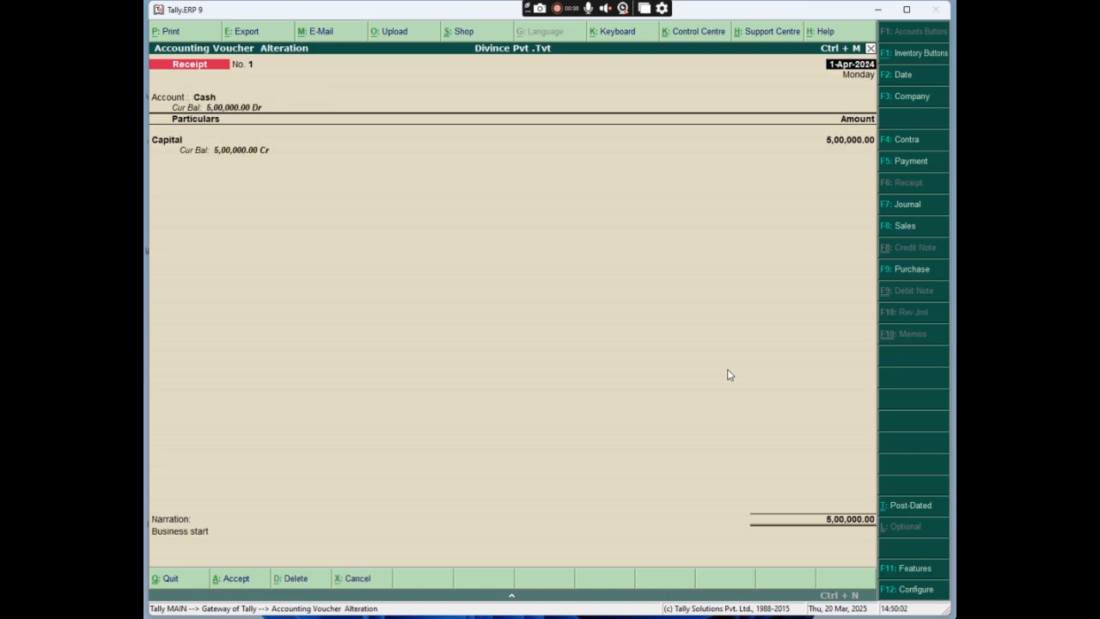
pyautogui.hotkey('alt', 'p')
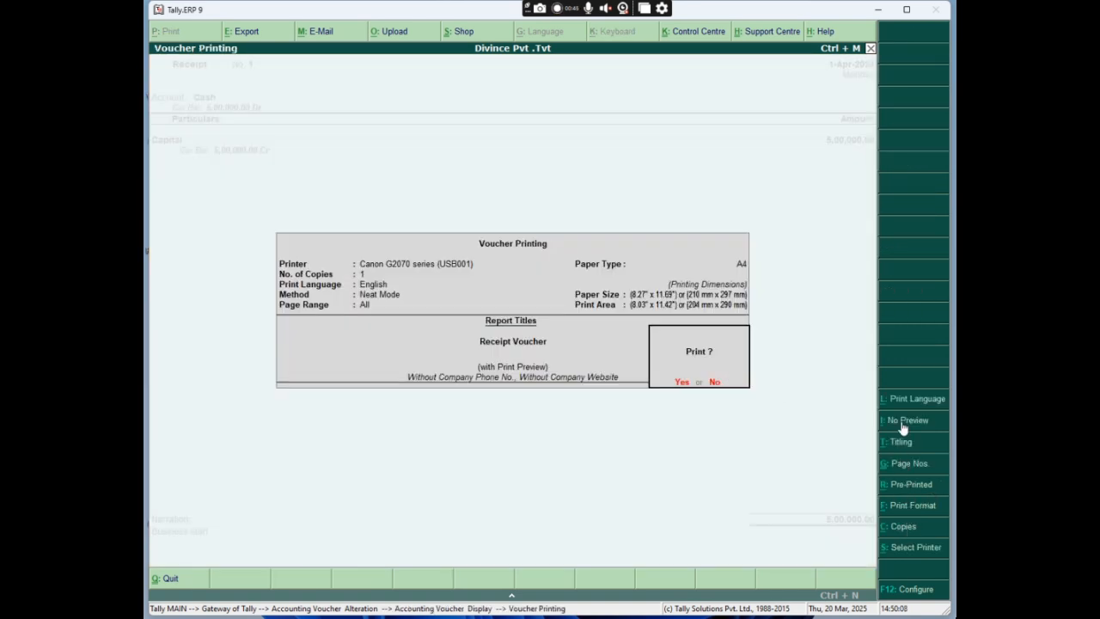
pyautogui.click(684, 384)
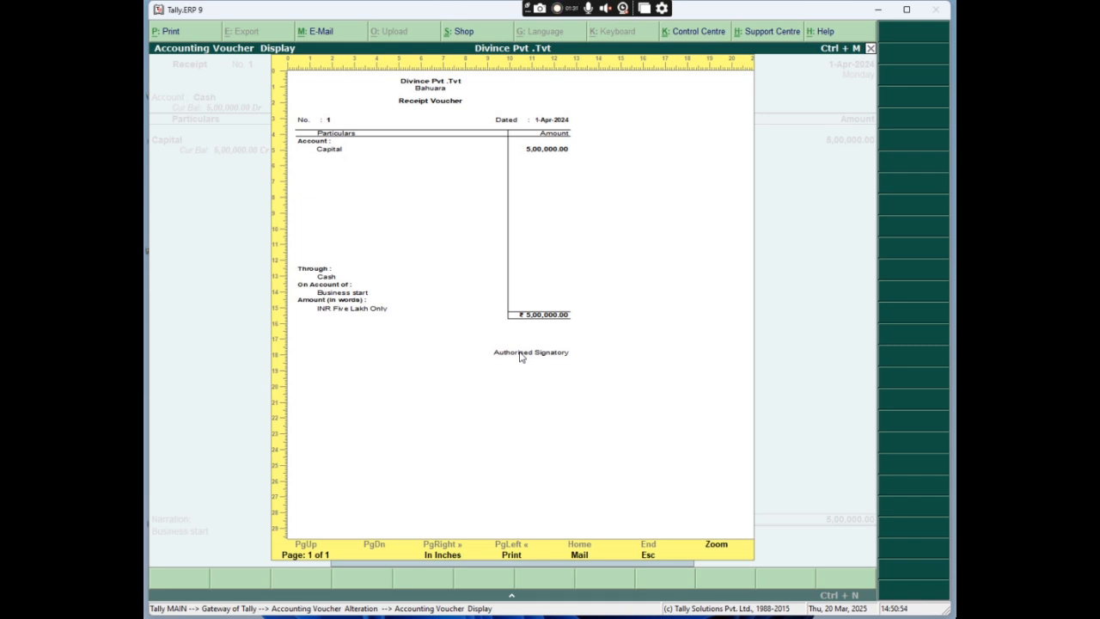
pyautogui.press('Escape')
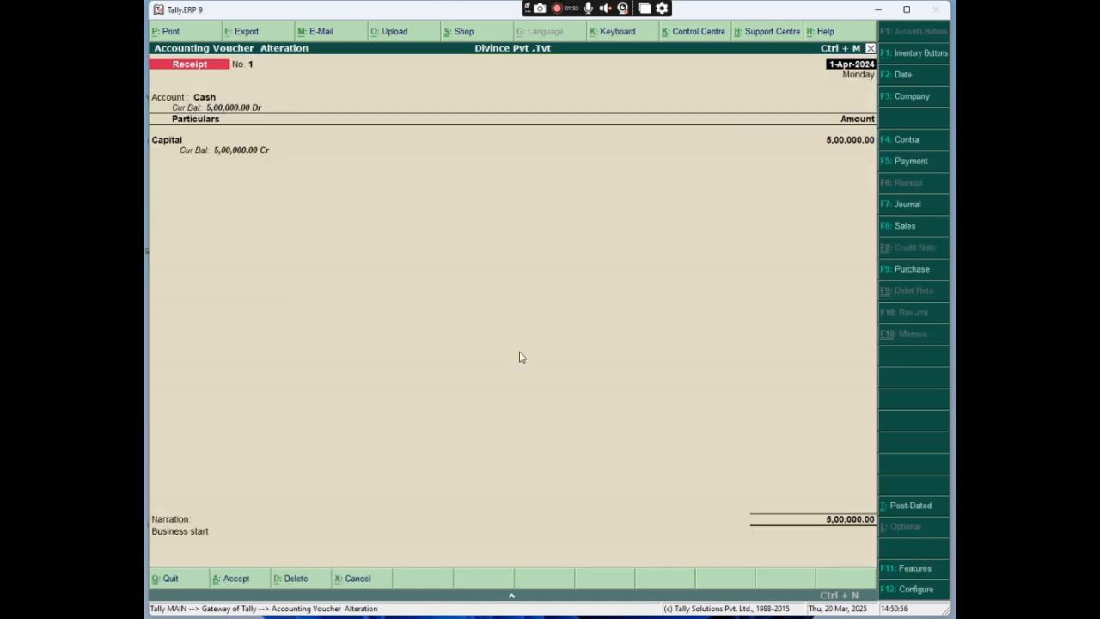
pyautogui.press('Escape')
pyautogui.press('Escape')
pyautogui.press('y')
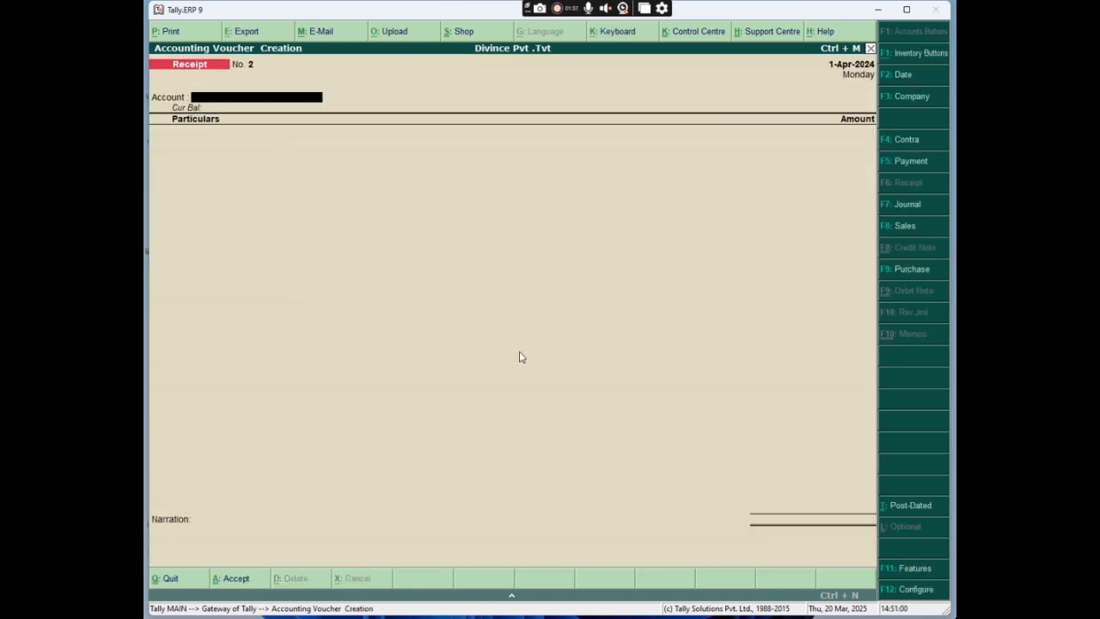
pyautogui.press('Escape')
pyautogui.press('y')
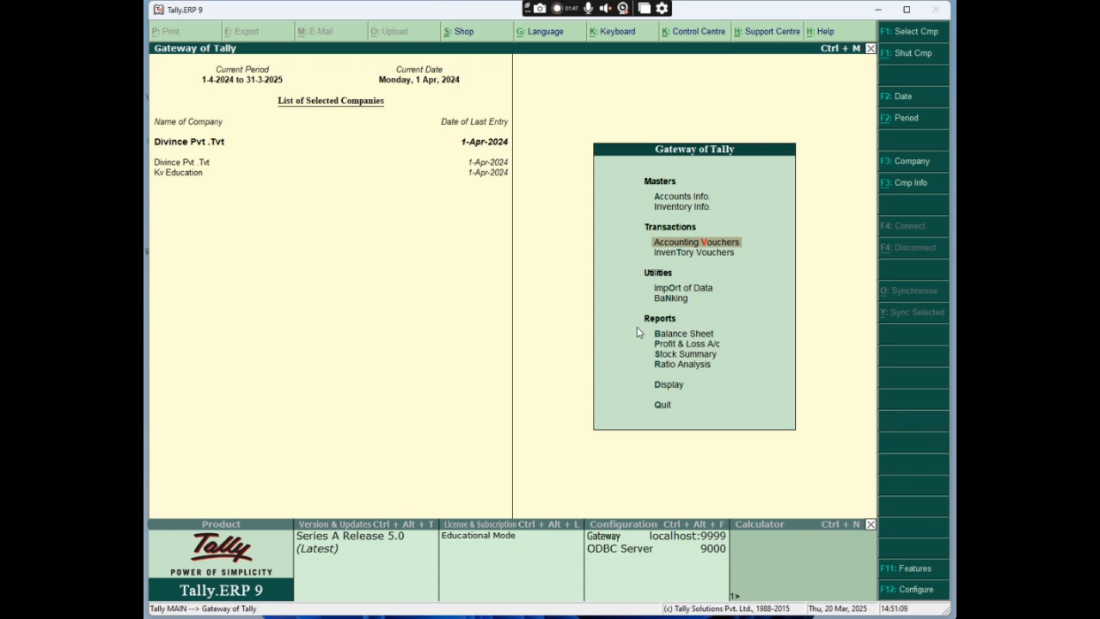
# Open the Balance Sheet report of Divince Pvt .Tvt.
pyautogui.press('Down')
pyautogui.press('Down')
pyautogui.press('Down')
pyautogui.press('Down')
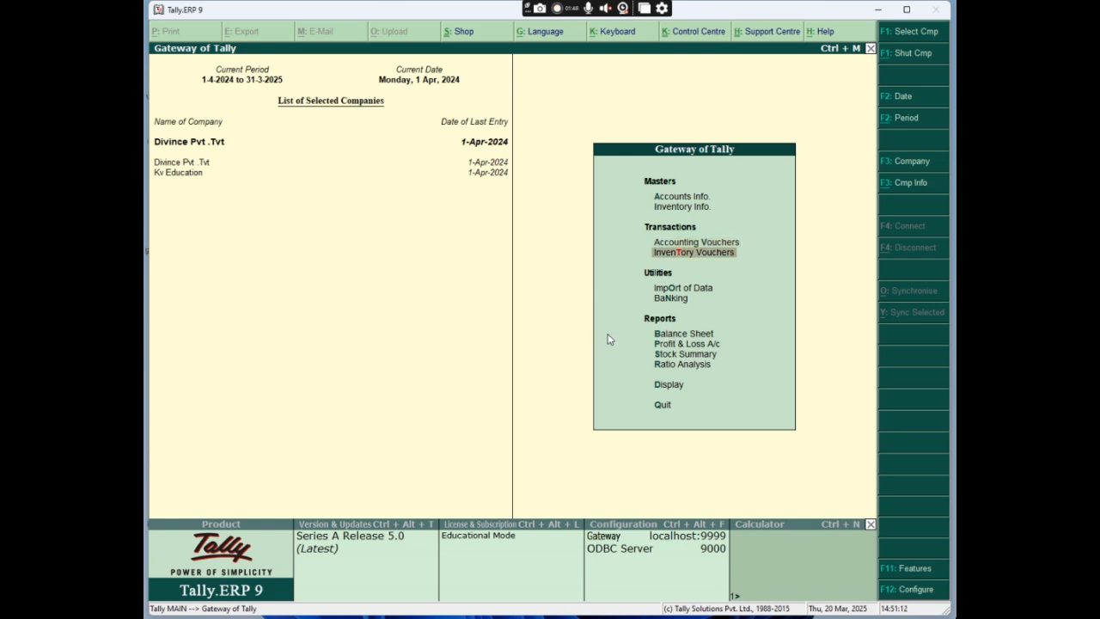
pyautogui.press('Return')
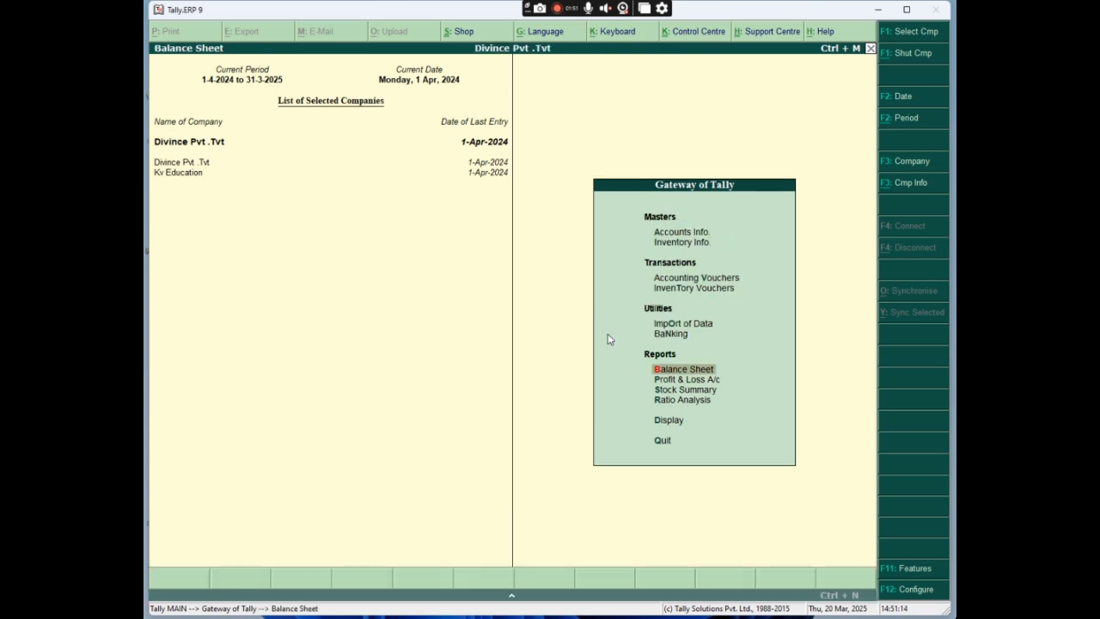